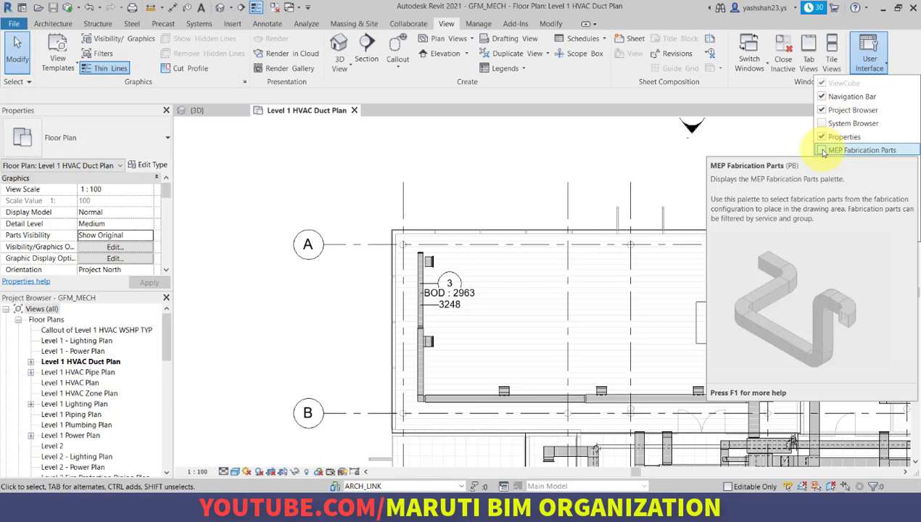
# Show the MEP Fabrication Parts palette and widen it to fit three columns of parts.
pyautogui.click(823, 151)
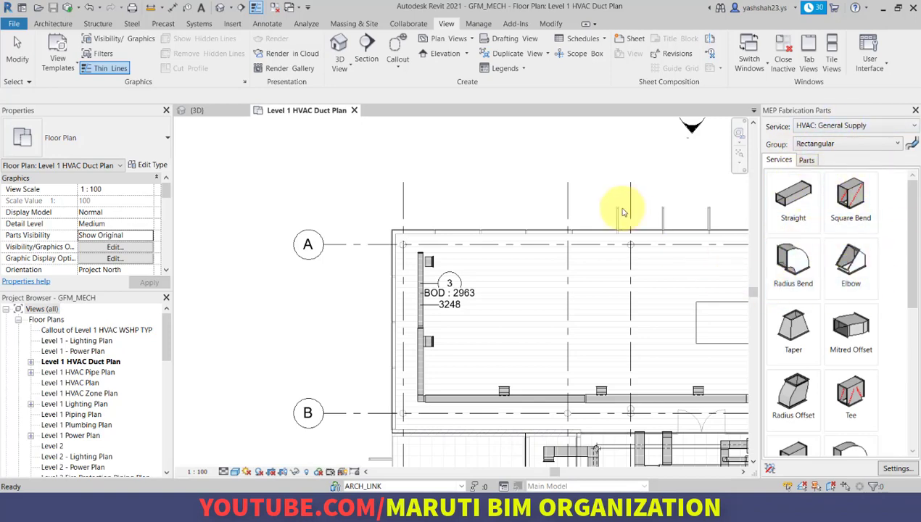
pyautogui.moveTo(539, 189); pyautogui.dragTo(432, 148, button='middle')
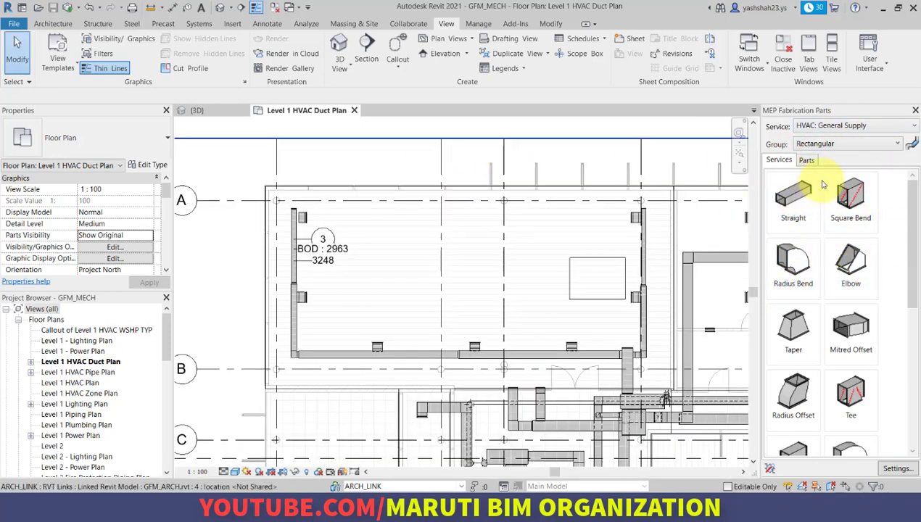
pyautogui.moveTo(759, 150); pyautogui.dragTo(729, 152)
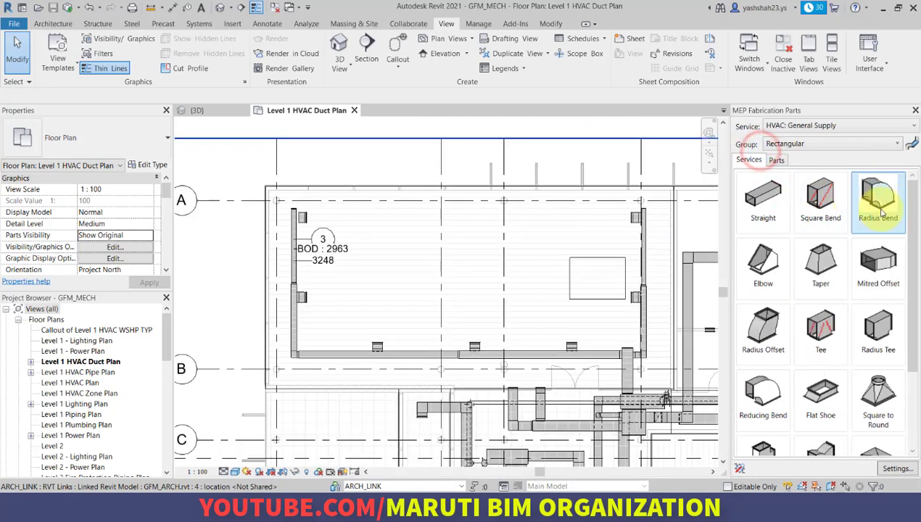
# Look through the rectangular fabrication parts and check the available services, keeping HVAC: General Supply.
pyautogui.scroll(-3, 909, 217)
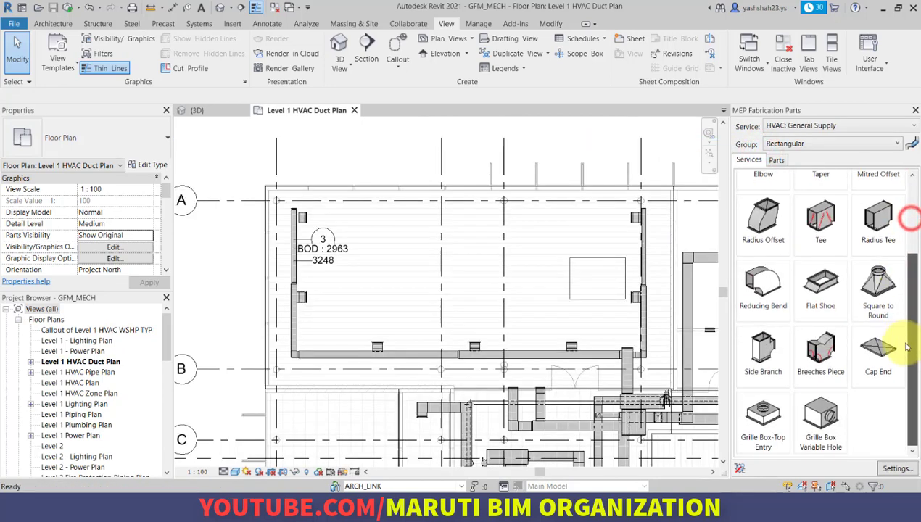
pyautogui.scroll(3, 907, 218)
pyautogui.click(901, 196)
pyautogui.click(811, 125)
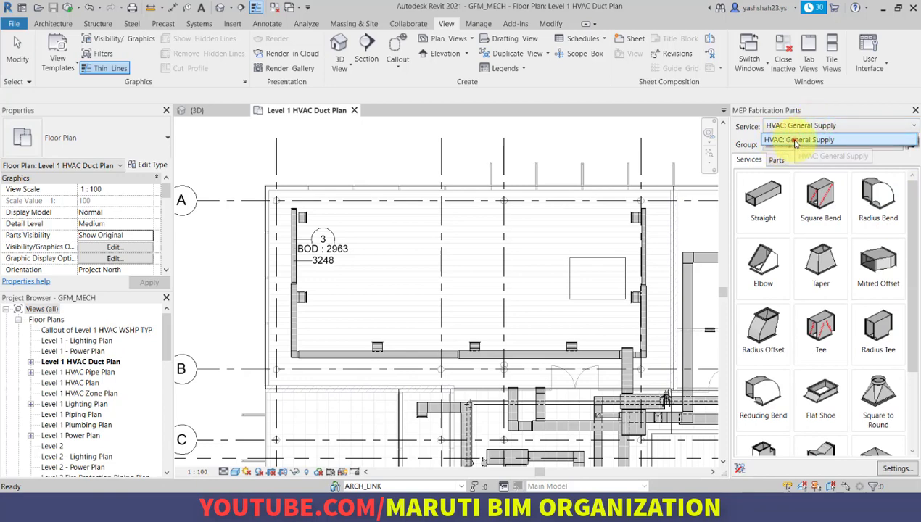
pyautogui.click(796, 141)
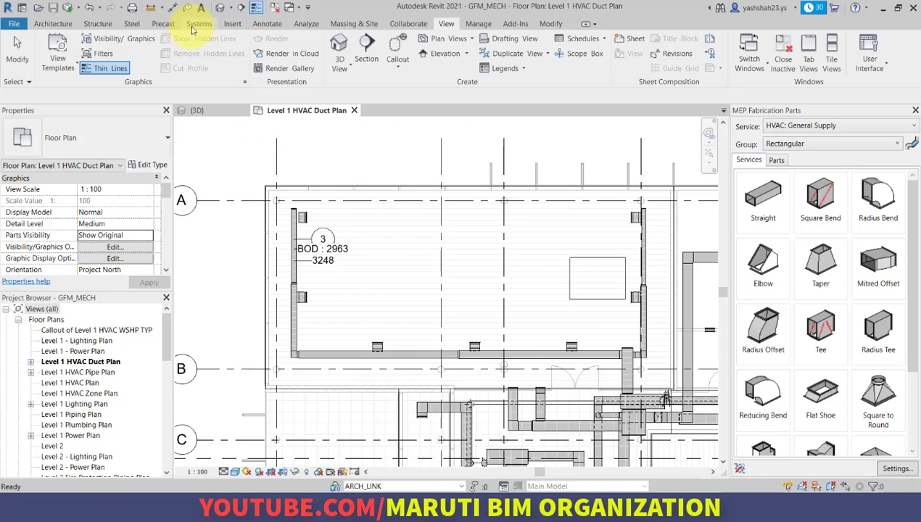
# Review the fabrication configuration and its loaded services in the Fabrication Settings, leaving them without changes.
pyautogui.click(194, 25)
pyautogui.click(251, 82)
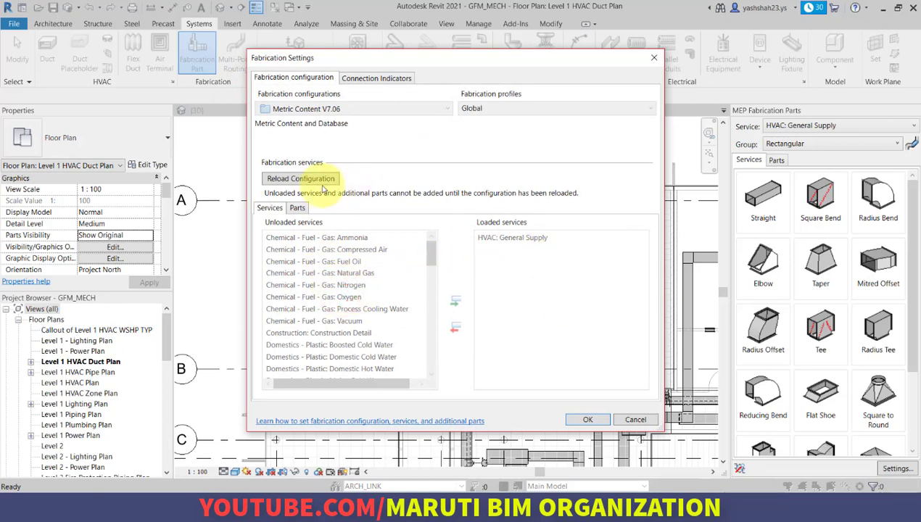
pyautogui.click(628, 419)
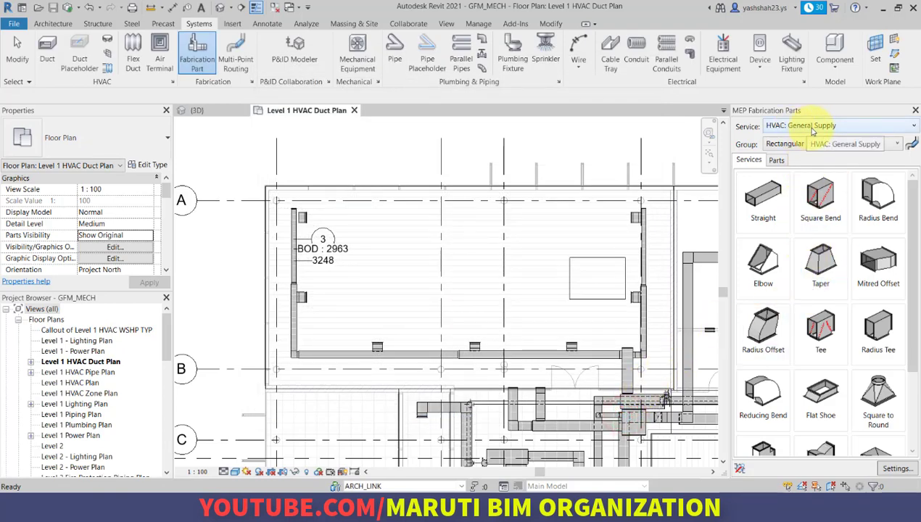
# Browse the Rectangular and Round part groups of the HVAC: General Supply service.
pyautogui.click(813, 144)
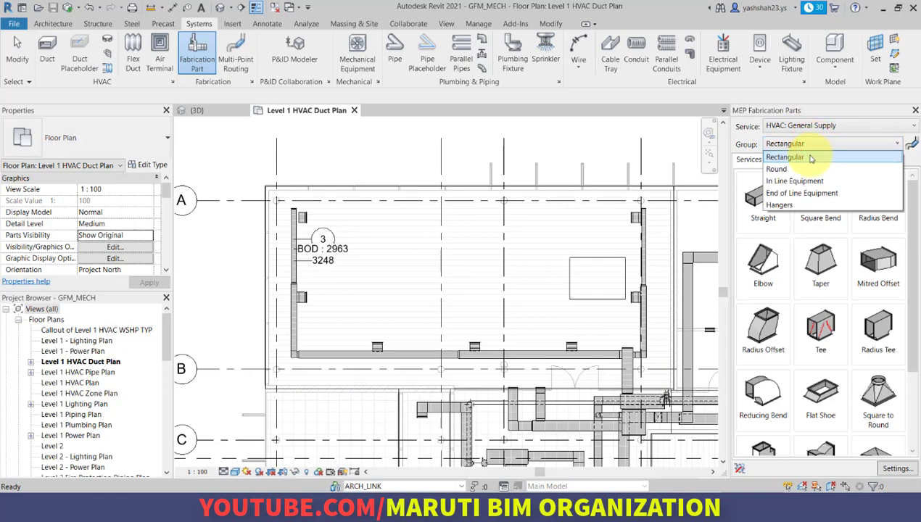
pyautogui.click(811, 157)
pyautogui.moveTo(908, 247); pyautogui.dragTo(910, 177)
pyautogui.click(798, 144)
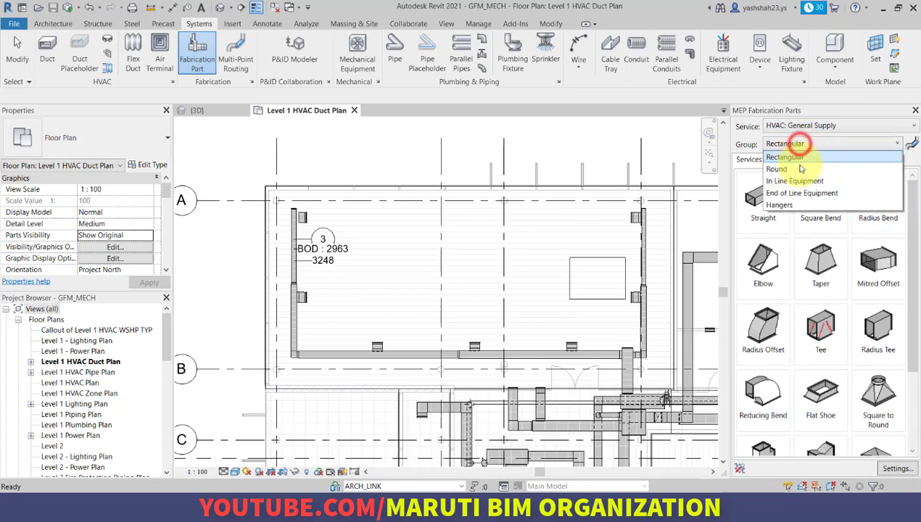
pyautogui.click(801, 168)
pyautogui.moveTo(911, 230)
pyautogui.mouseDown()
pyautogui.moveTo(911, 396)
pyautogui.moveTo(911, 221)
pyautogui.mouseUp()
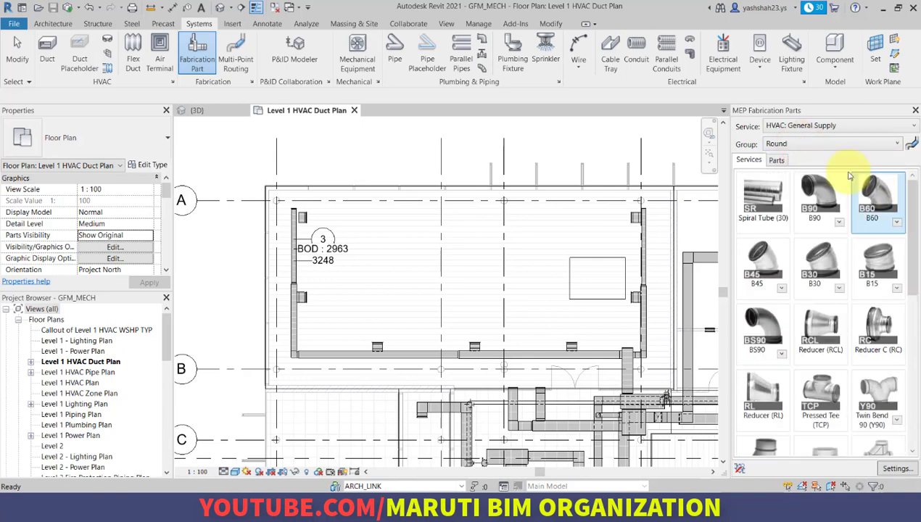
# Browse the parts in the In Line Equipment and End of Line Equipment groups.
pyautogui.click(882, 144)
pyautogui.click(796, 182)
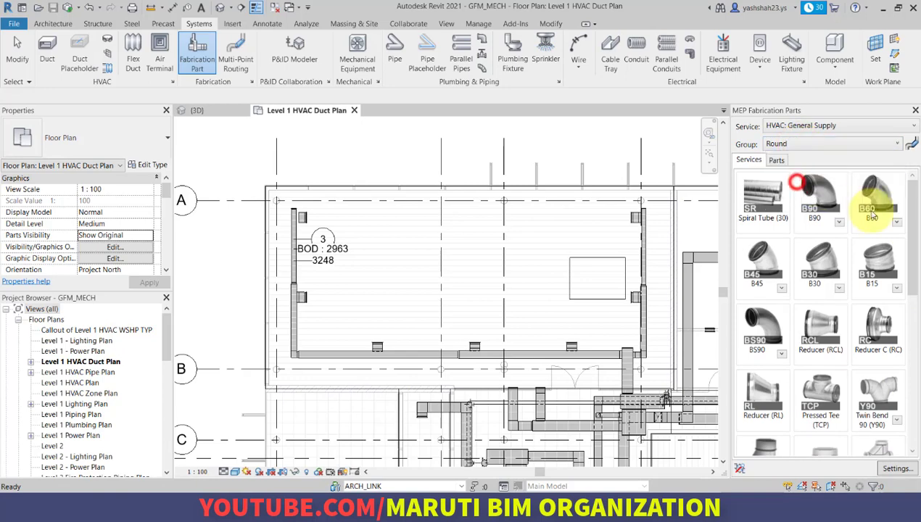
pyautogui.moveTo(914, 236); pyautogui.dragTo(909, 402)
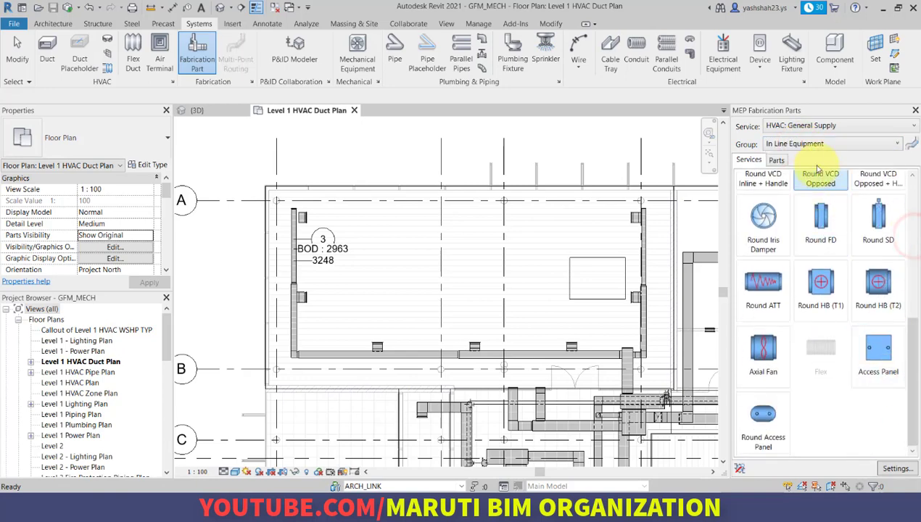
pyautogui.click(845, 143)
pyautogui.click(812, 192)
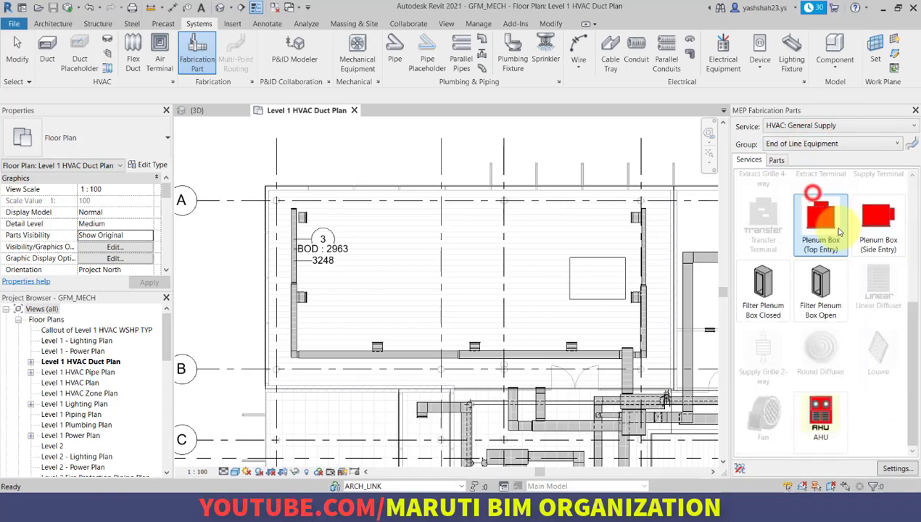
pyautogui.moveTo(916, 351); pyautogui.dragTo(912, 178)
# Look at the Hangers group and return the parts palette to the Rectangular group.
pyautogui.click(829, 142)
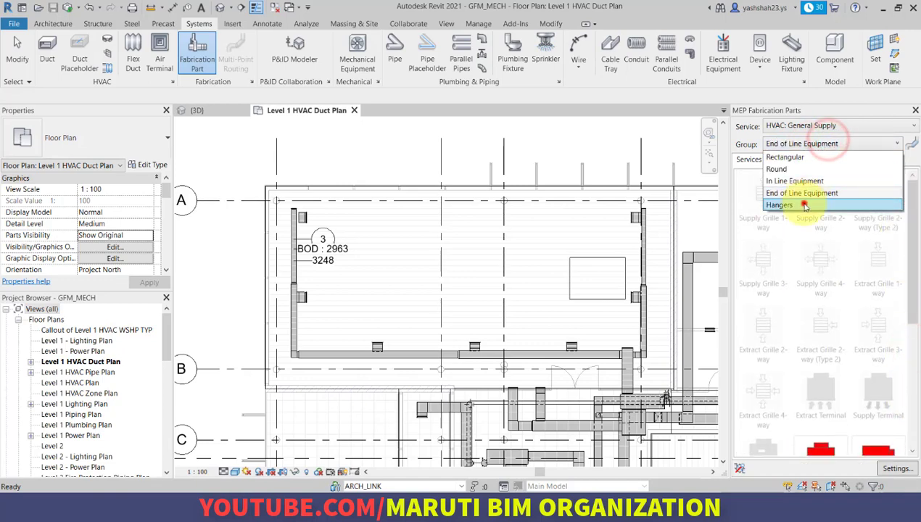
pyautogui.click(780, 204)
pyautogui.click(788, 144)
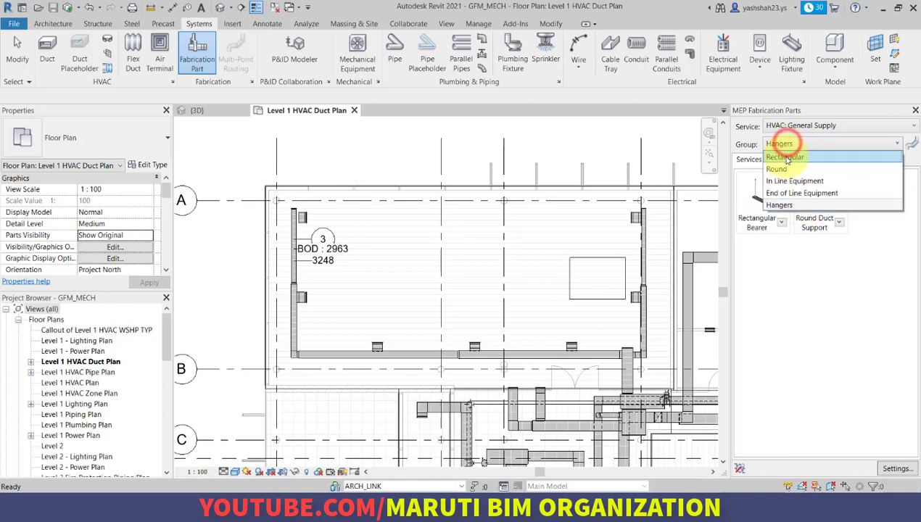
pyautogui.click(784, 157)
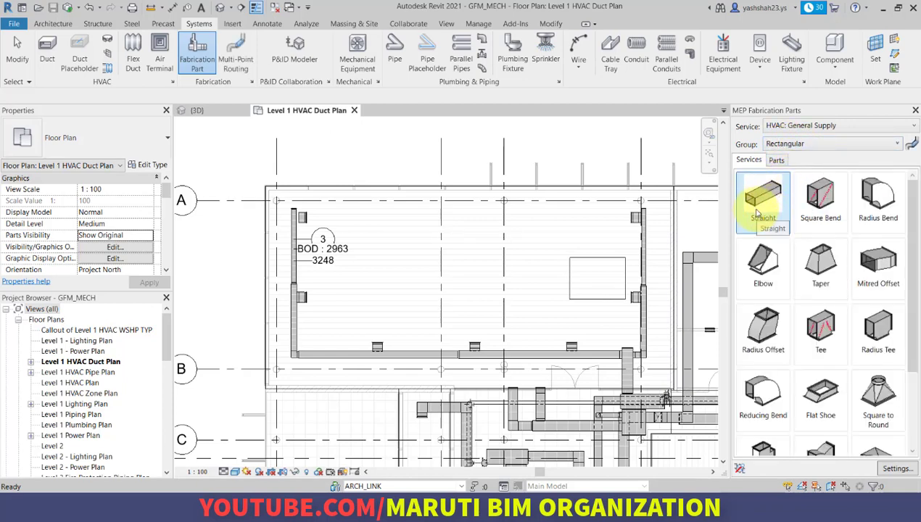
pyautogui.moveTo(909, 263)
pyautogui.mouseDown()
pyautogui.moveTo(914, 354)
pyautogui.moveTo(913, 262)
pyautogui.mouseUp()
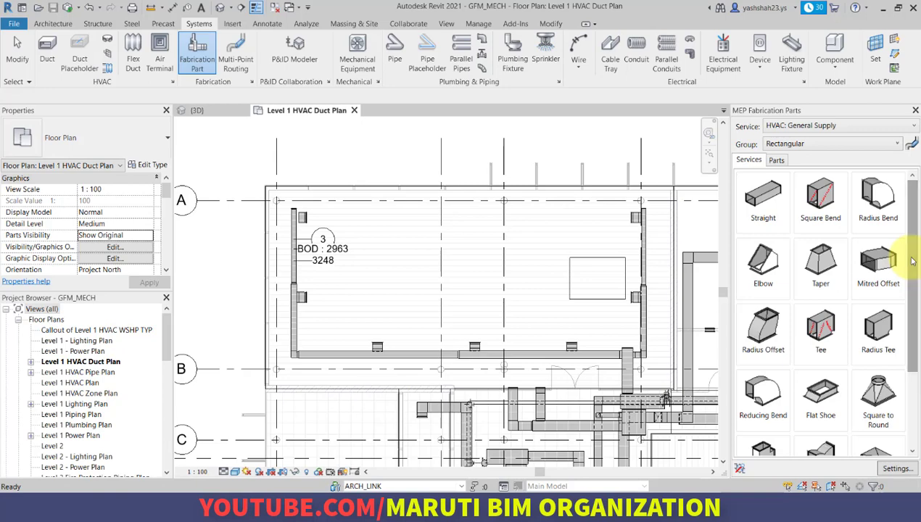
pyautogui.scroll(3, 227, 258)
# Inspect the properties and length of the tagged straight duct near grid A.
pyautogui.click(240, 250)
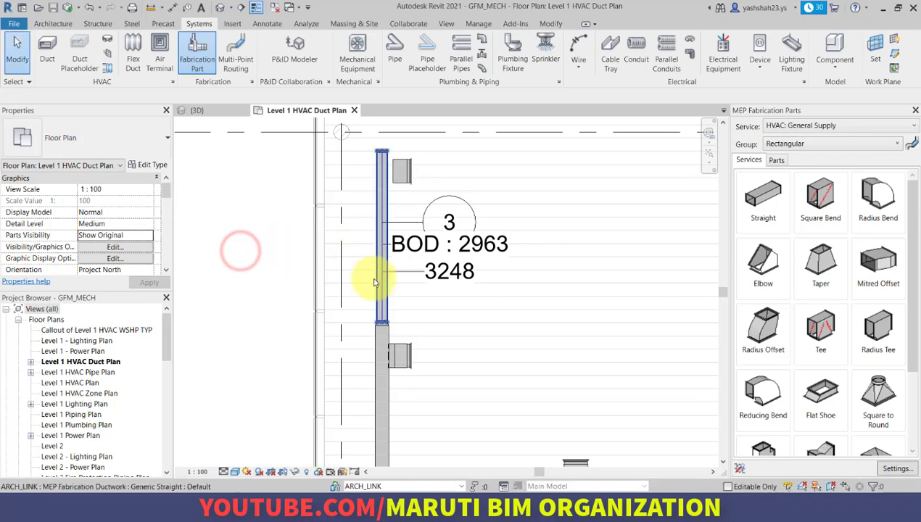
pyautogui.click(375, 283)
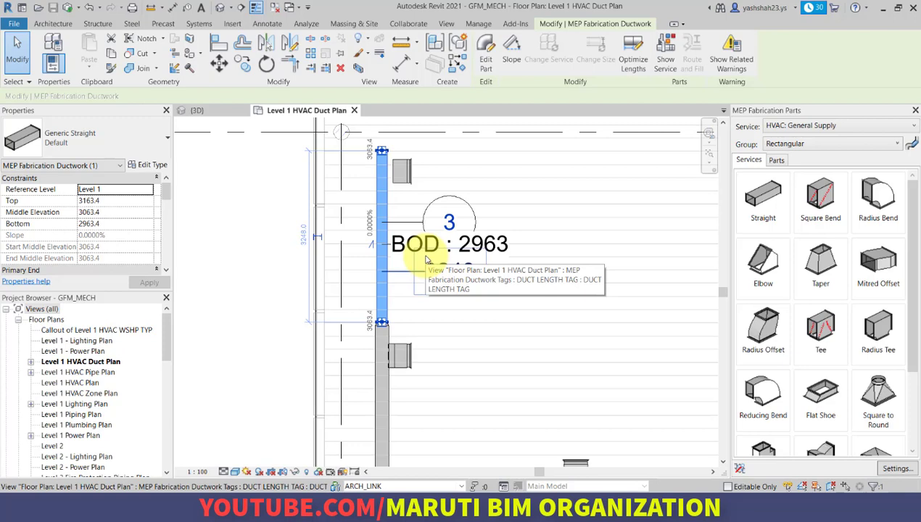
pyautogui.click(244, 233)
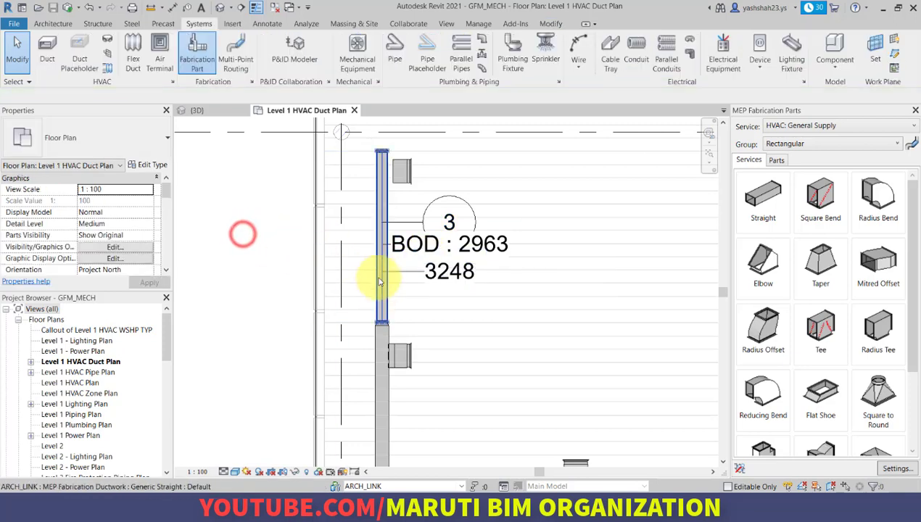
# Optimize the lengths of the tagged straight duct near grid A.
pyautogui.click(378, 285)
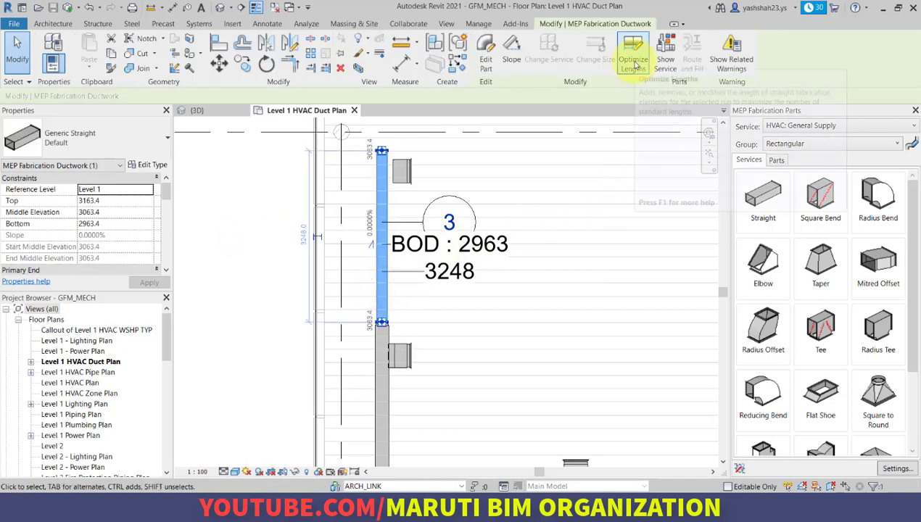
pyautogui.click(634, 59)
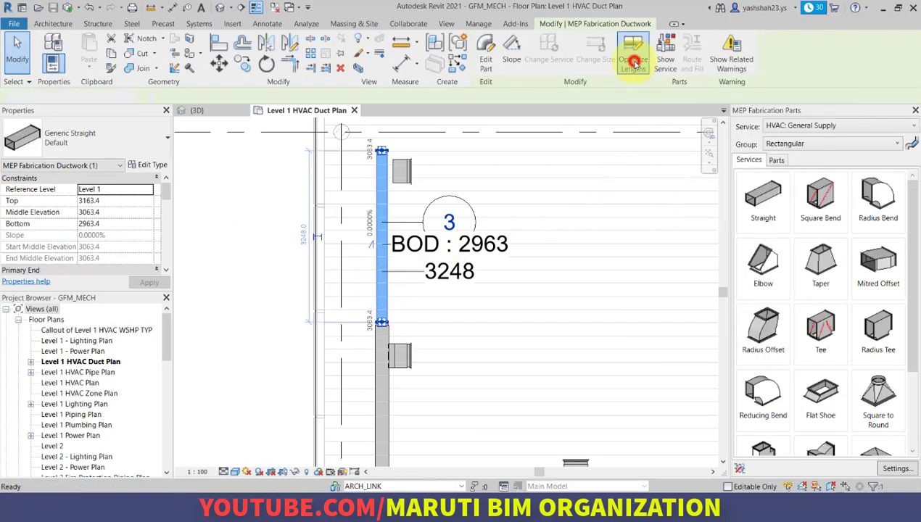
pyautogui.click(506, 233)
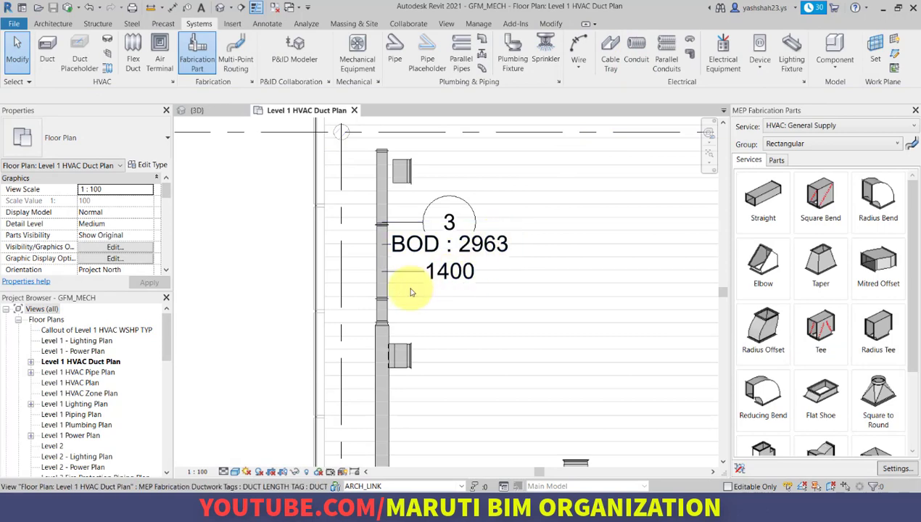
# Tag the uppermost segment of the split duct and change the tag's type to DUCT LENGTH TAG.
pyautogui.scroll(1, 406, 291)
pyautogui.scroll(1, 399, 255)
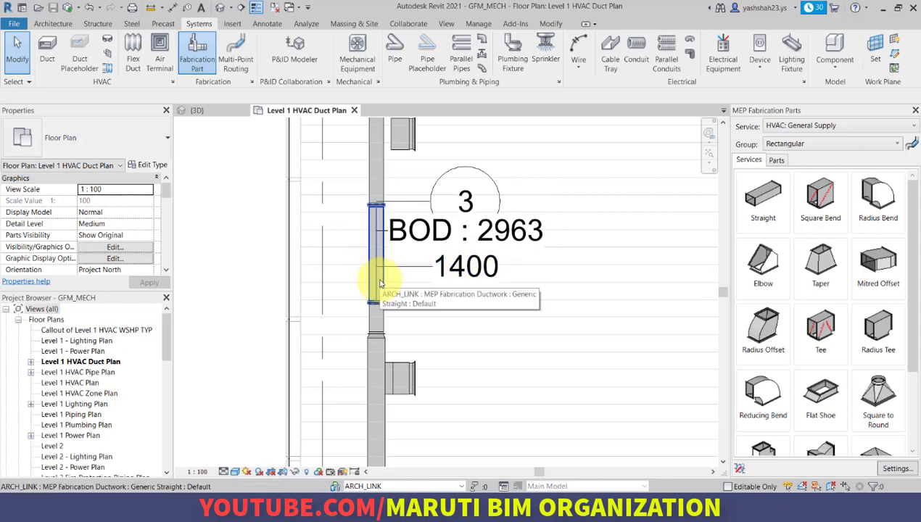
pyautogui.moveTo(421, 305); pyautogui.dragTo(355, 343, button='middle')
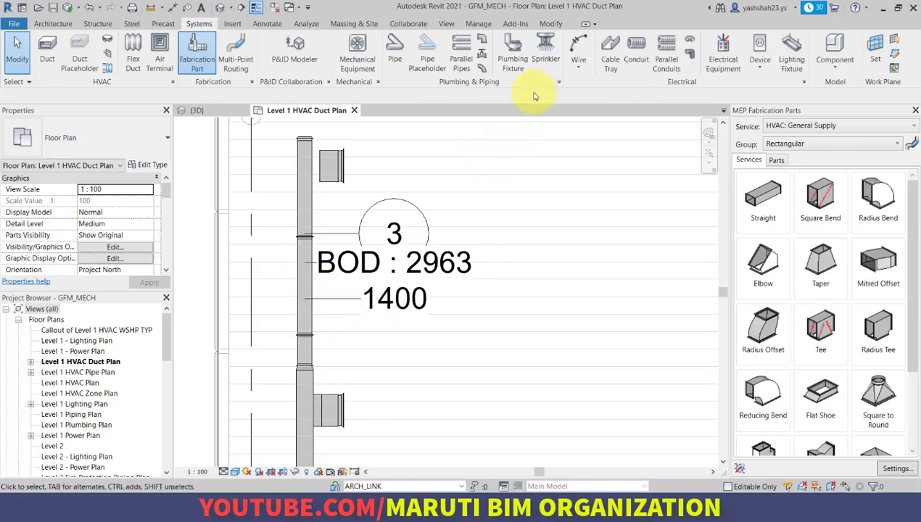
pyautogui.click(187, 8)
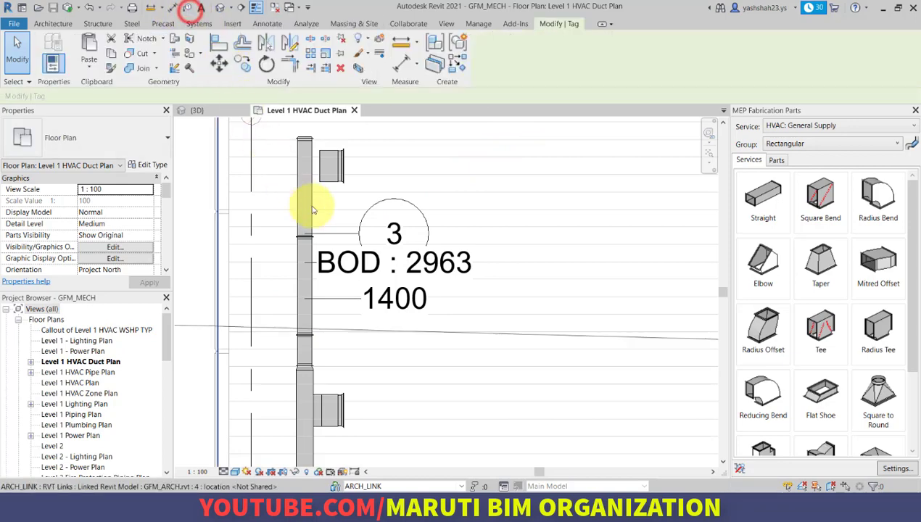
pyautogui.click(310, 201)
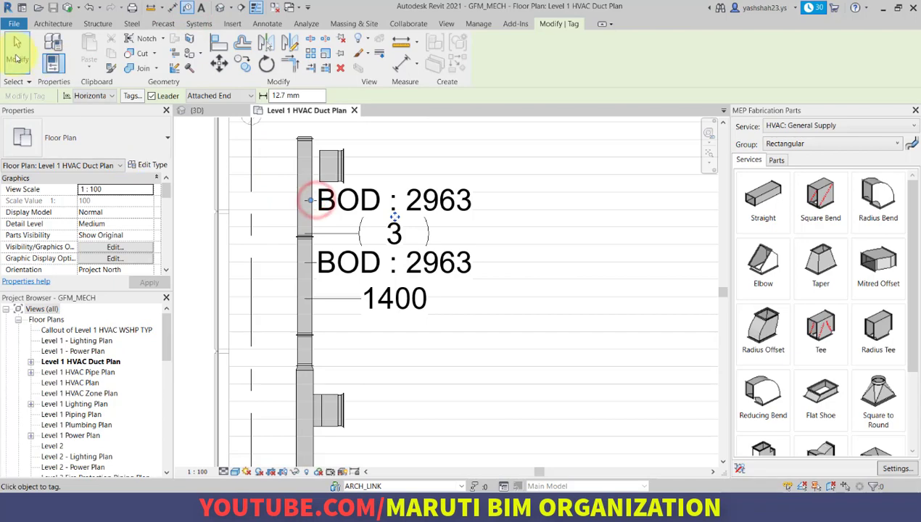
pyautogui.click(17, 51)
pyautogui.click(116, 137)
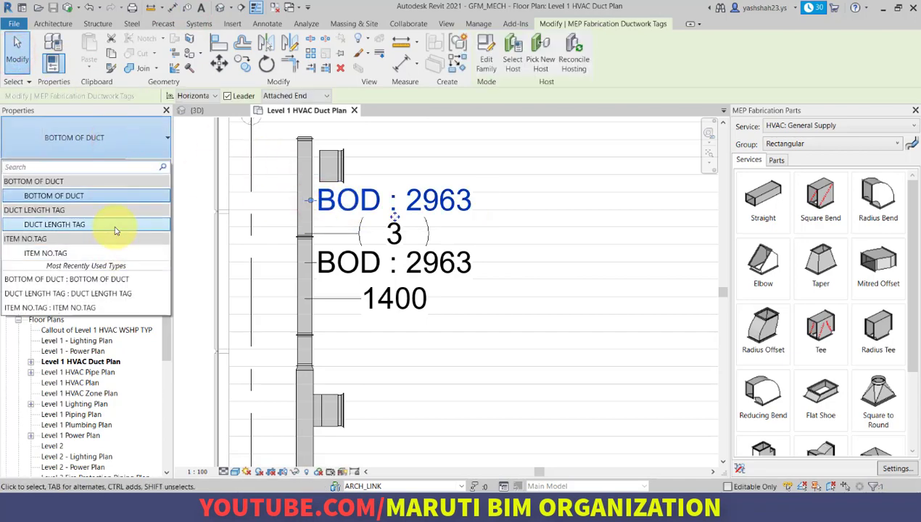
pyautogui.click(110, 224)
pyautogui.click(195, 165)
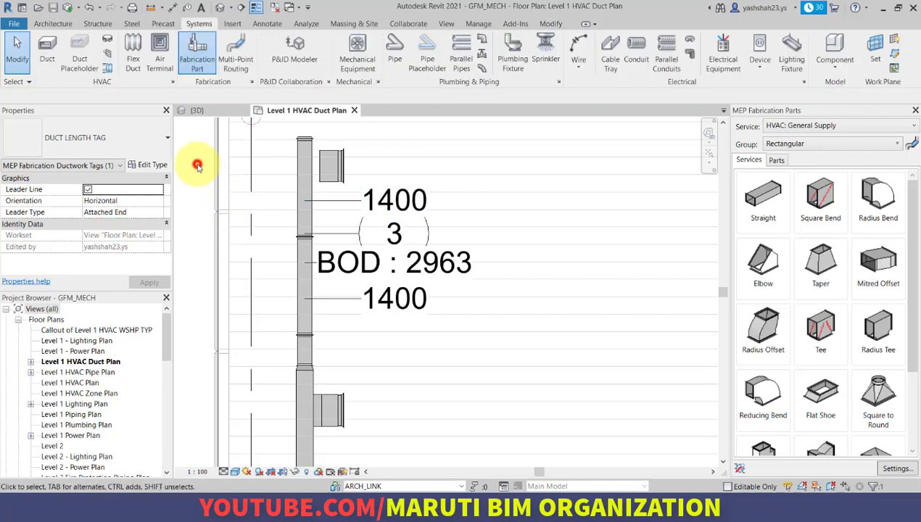
# Delete the duct length tag from the uppermost duct segment.
pyautogui.click(336, 200)
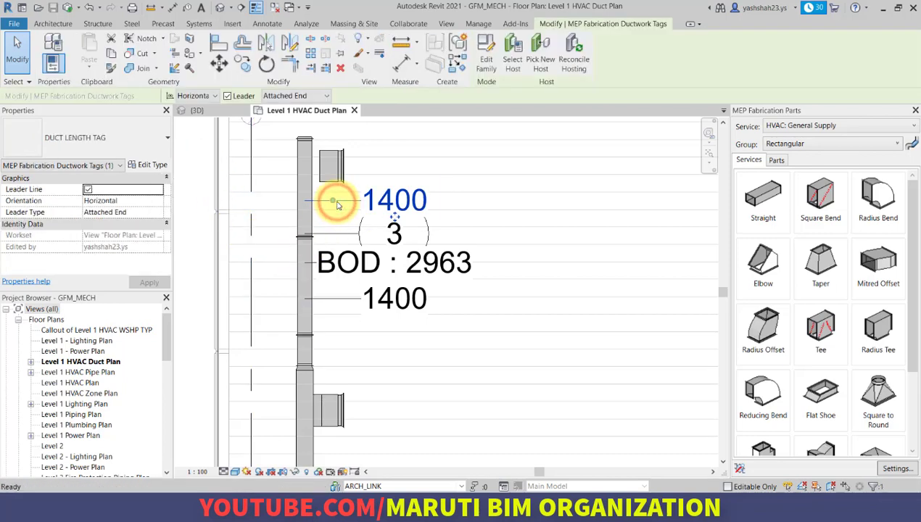
pyautogui.press('Delete')
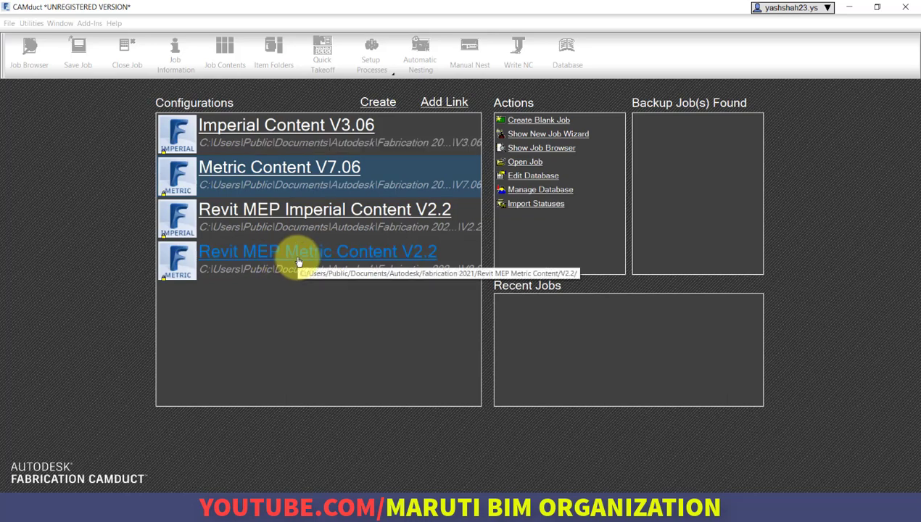
# Switch to Fabrication CAMduct, create a blank job with the Metric Content V7.06 configuration, and show its Quick Takeoff parts.
pyautogui.click(299, 176)
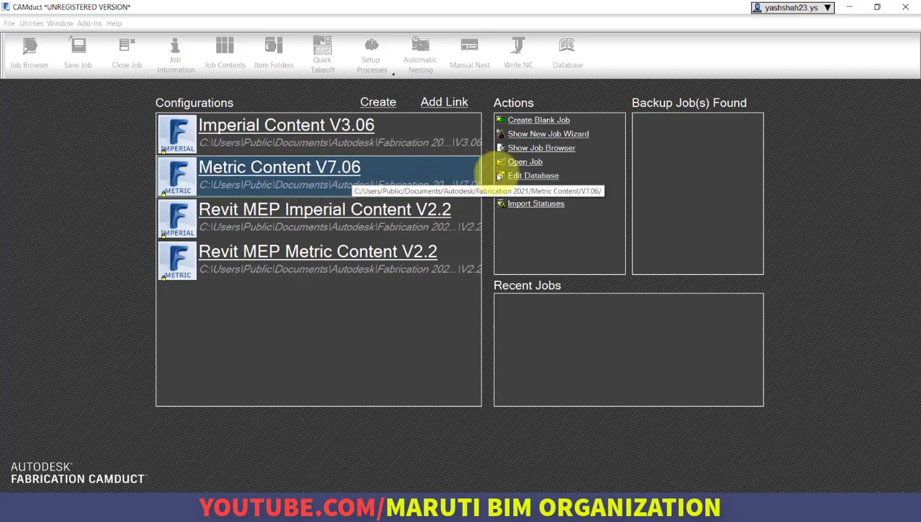
pyautogui.click(546, 126)
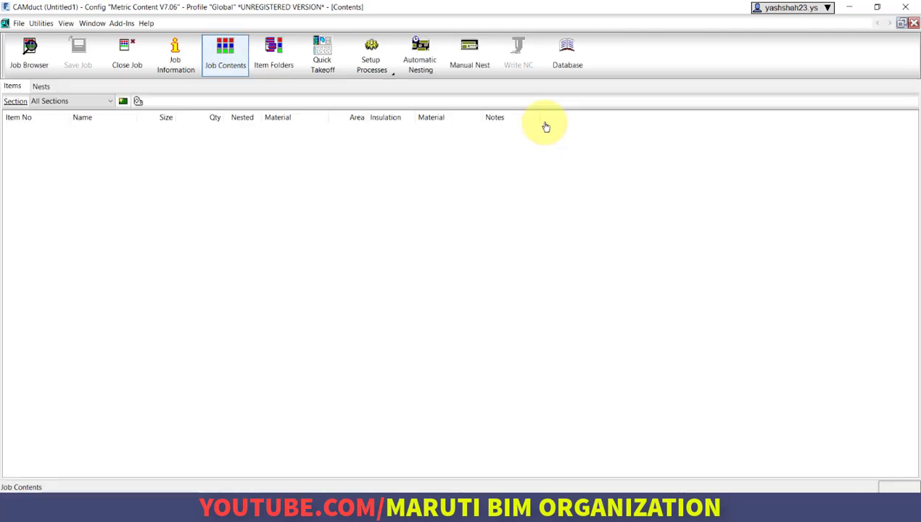
pyautogui.click(327, 67)
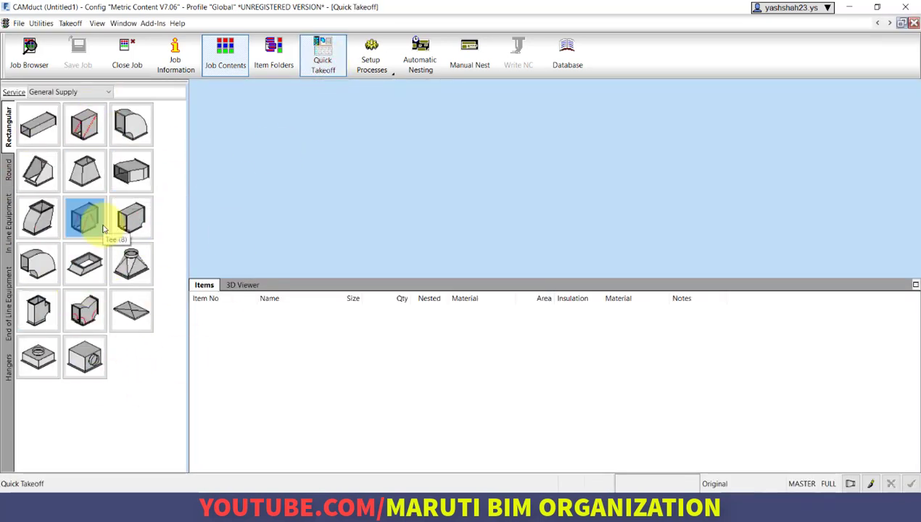
# Browse the Hangers, End of Line Equipment, In Line Equipment and Round parts of the General Supply service, then return to Rectangular.
pyautogui.click(9, 361)
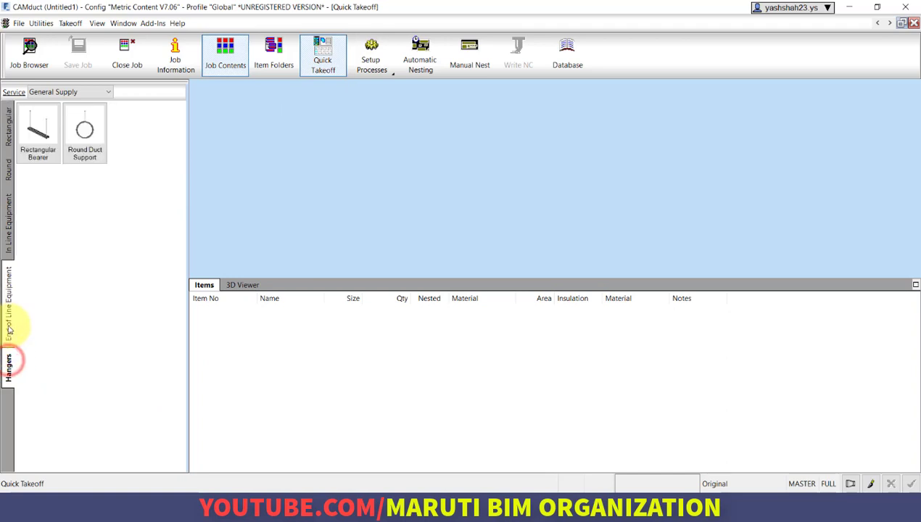
pyautogui.click(9, 327)
pyautogui.click(9, 232)
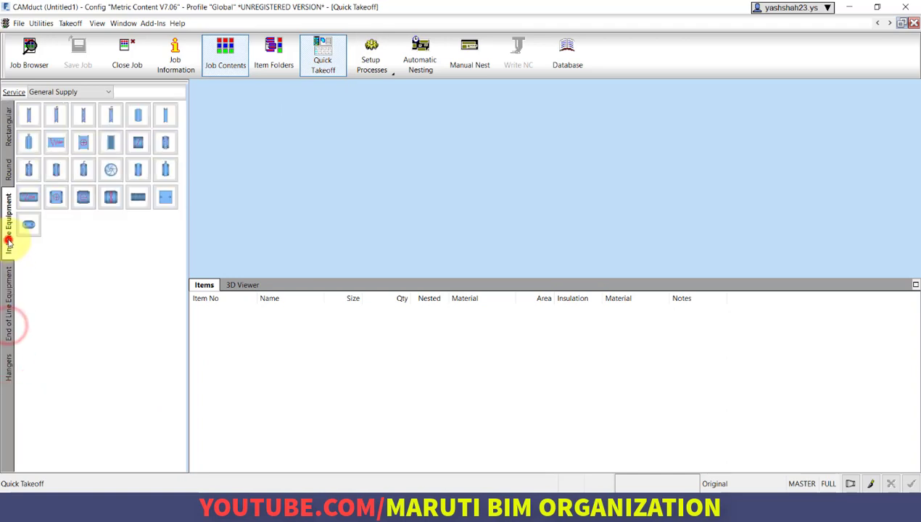
pyautogui.click(9, 172)
pyautogui.click(19, 139)
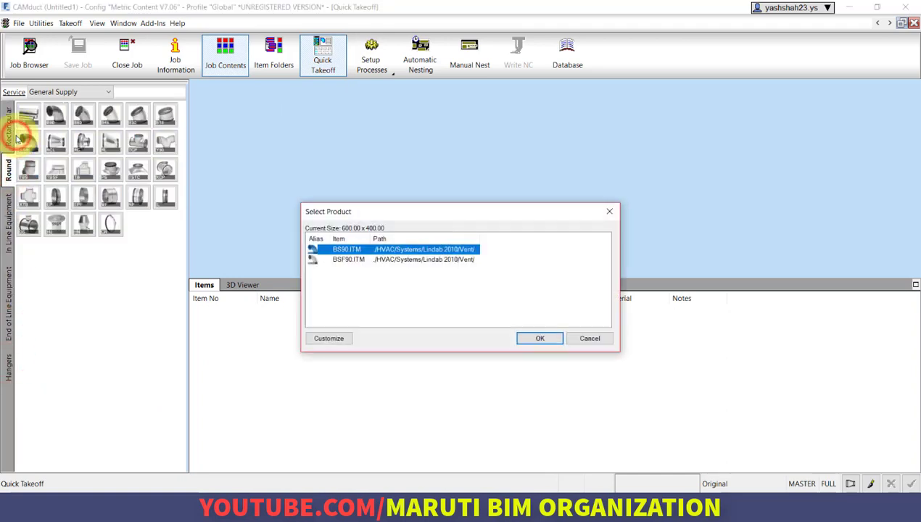
pyautogui.click(592, 338)
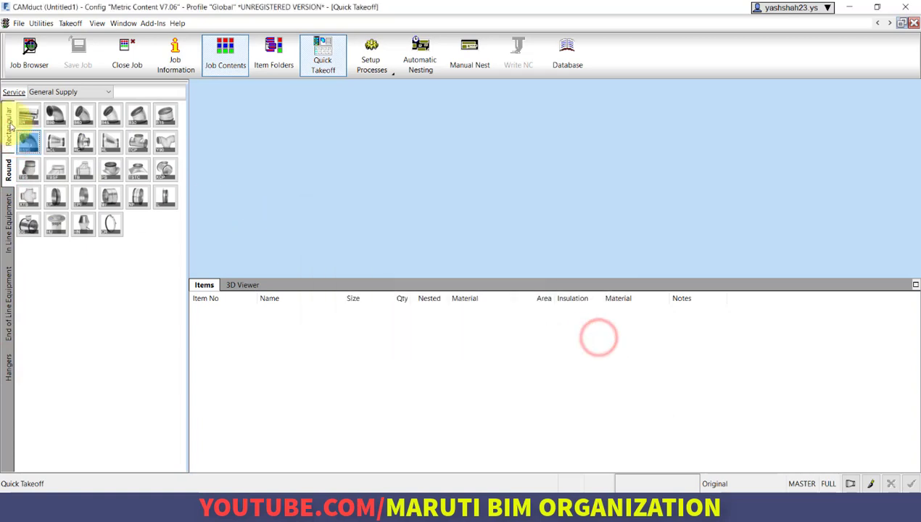
pyautogui.click(10, 124)
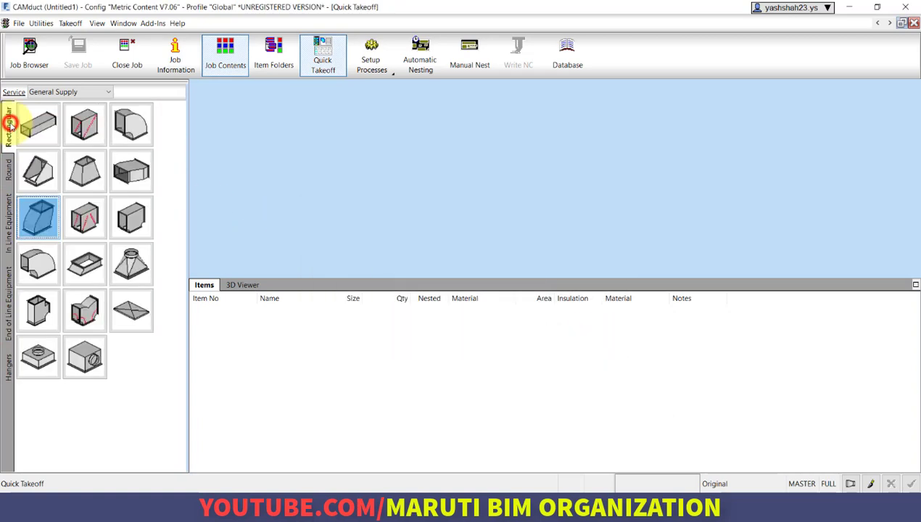
# Load the rectangular Straight part for takeoff and open its DW144-LV specification in the database.
pyautogui.click(35, 118)
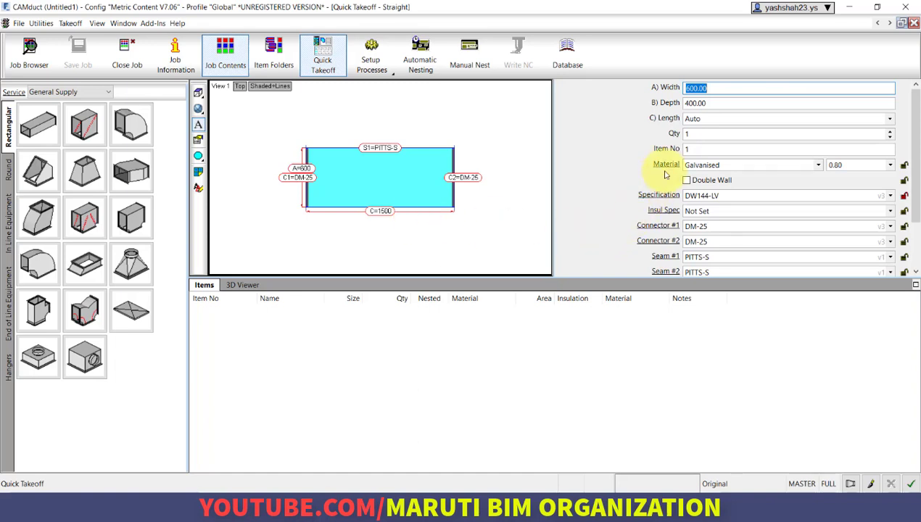
pyautogui.scroll(-2, 916, 210)
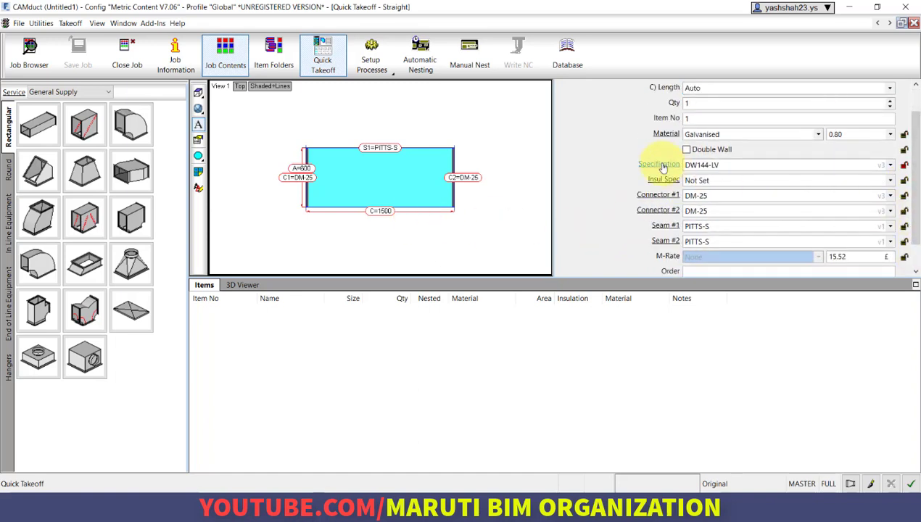
pyautogui.click(661, 166)
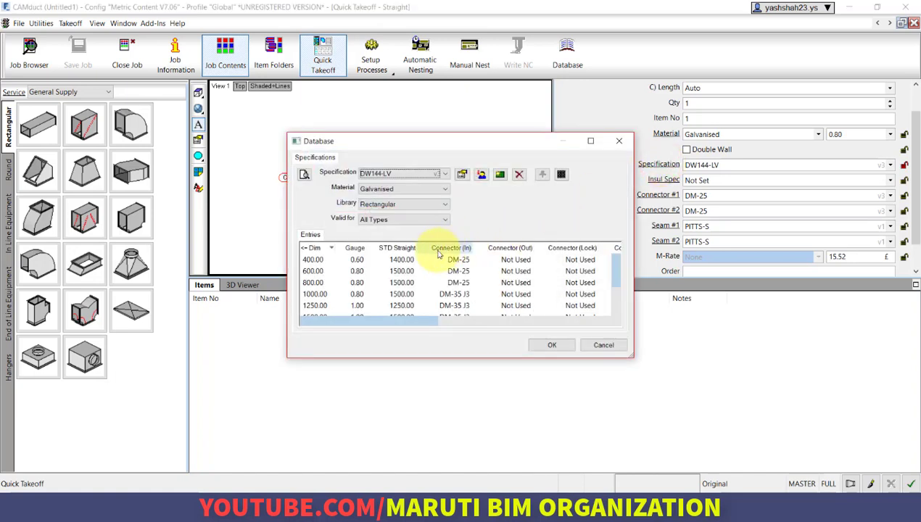
# Set the STD Straight length of the 400 dimension entry to 1450 and save the specification without incrementing its version number.
pyautogui.click(384, 260)
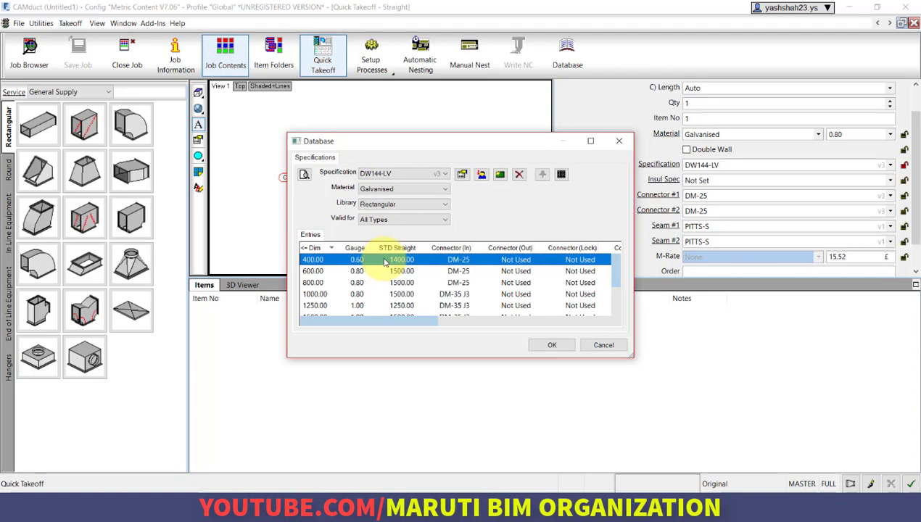
pyautogui.rightClick(385, 261)
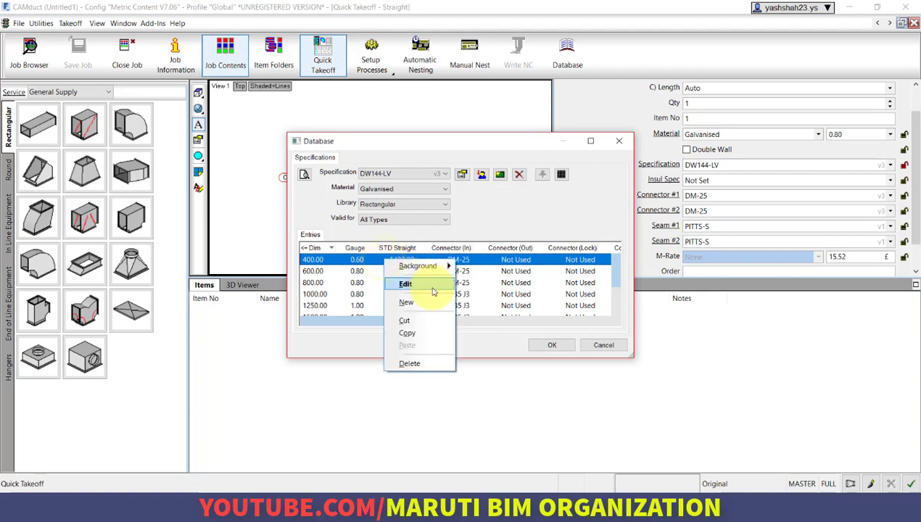
pyautogui.click(431, 286)
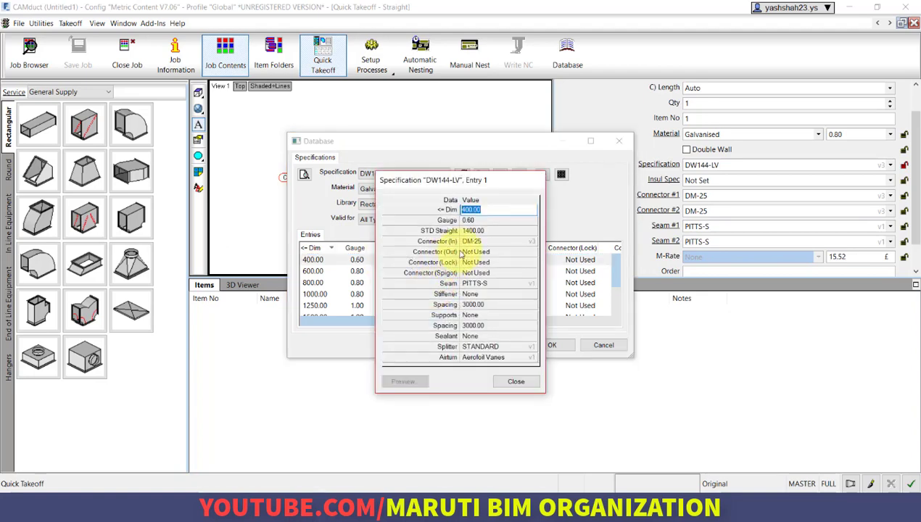
pyautogui.click(510, 230)
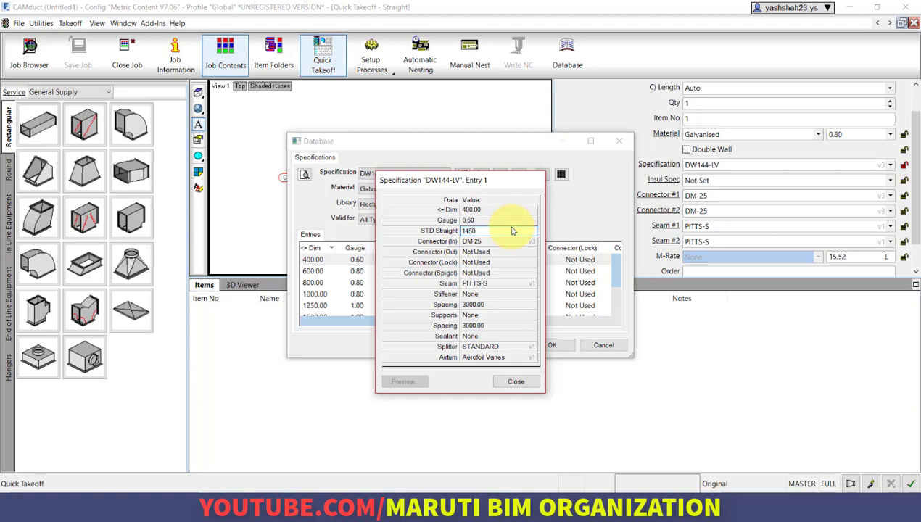
pyautogui.click(519, 383)
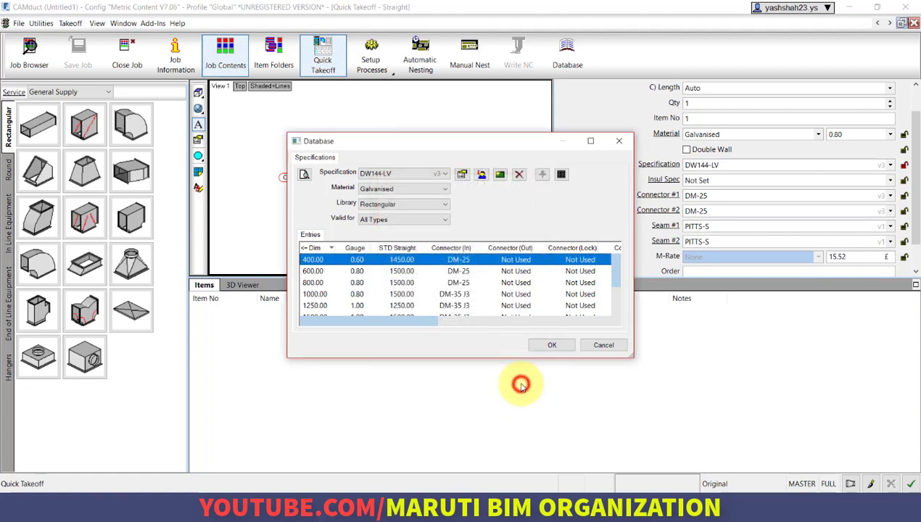
pyautogui.click(551, 346)
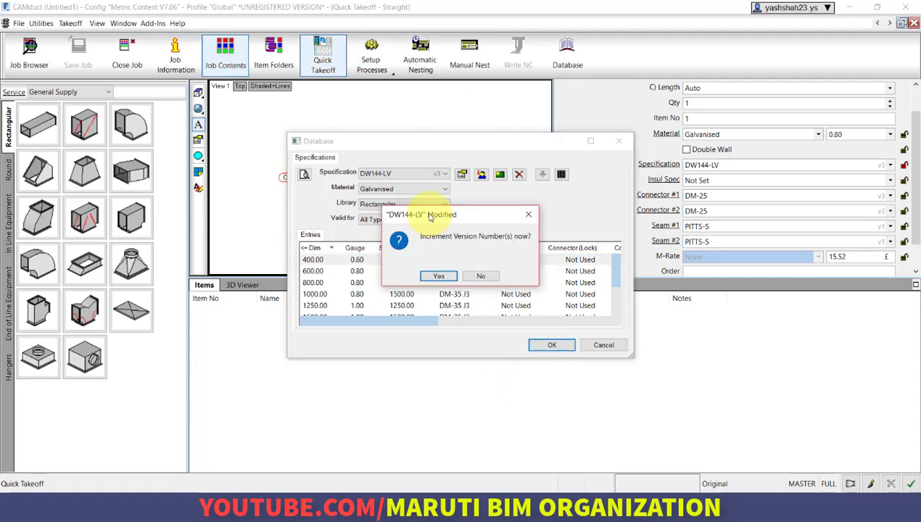
pyautogui.click(482, 276)
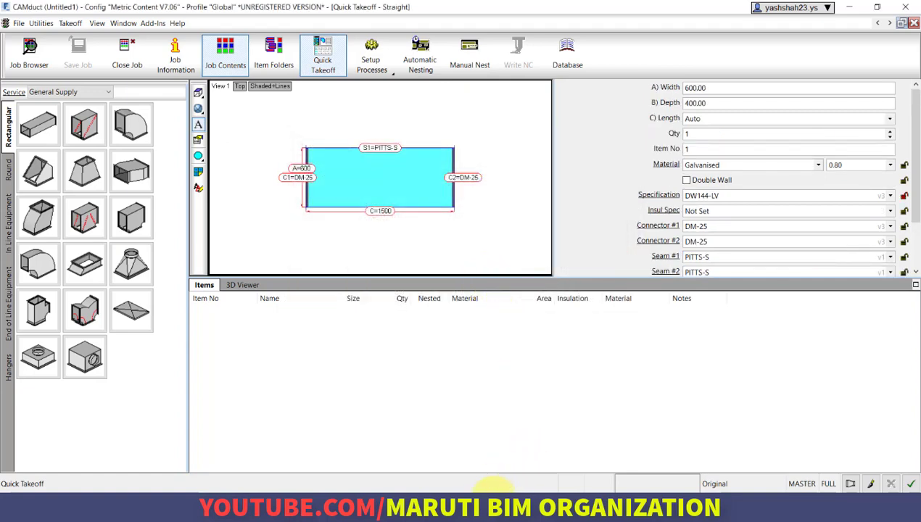
# Switch to Revit and reload the Metric Content V7.06 fabrication configuration, accepting the forced disconnections.
pyautogui.click(495, 500)
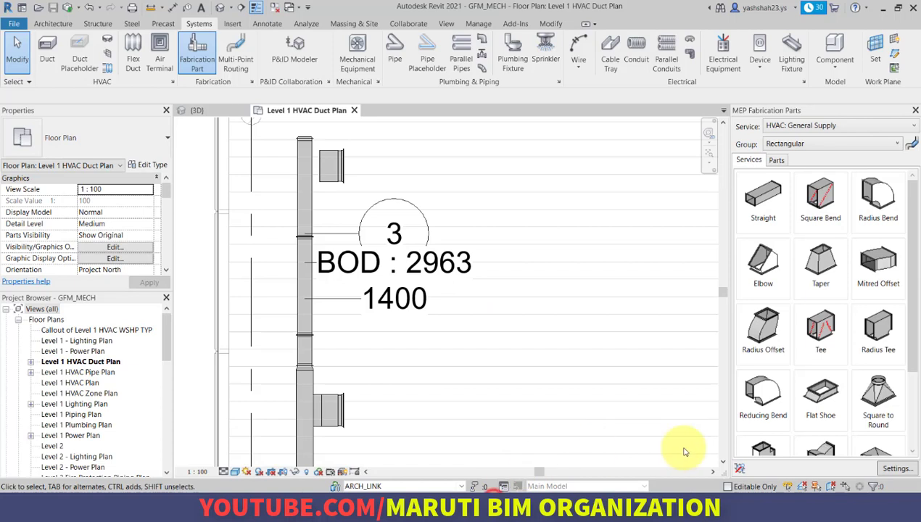
pyautogui.click(892, 469)
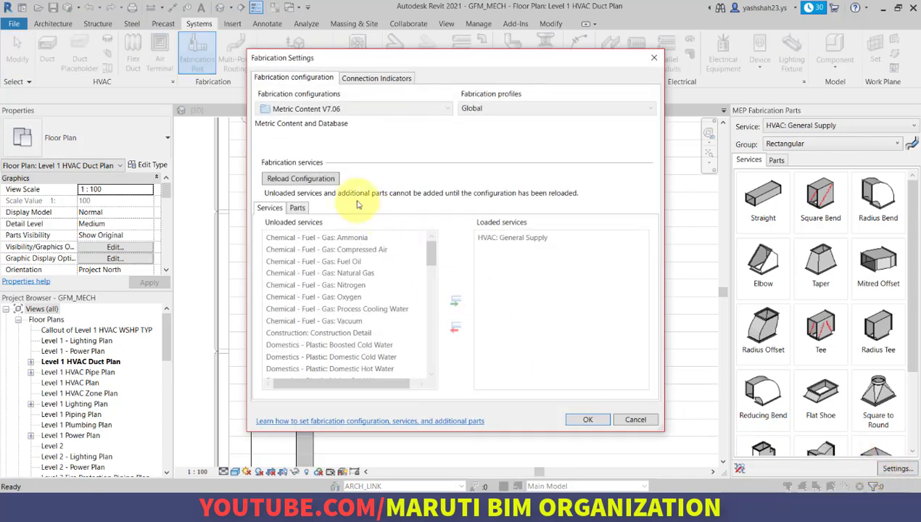
pyautogui.moveTo(311, 57); pyautogui.dragTo(514, 54)
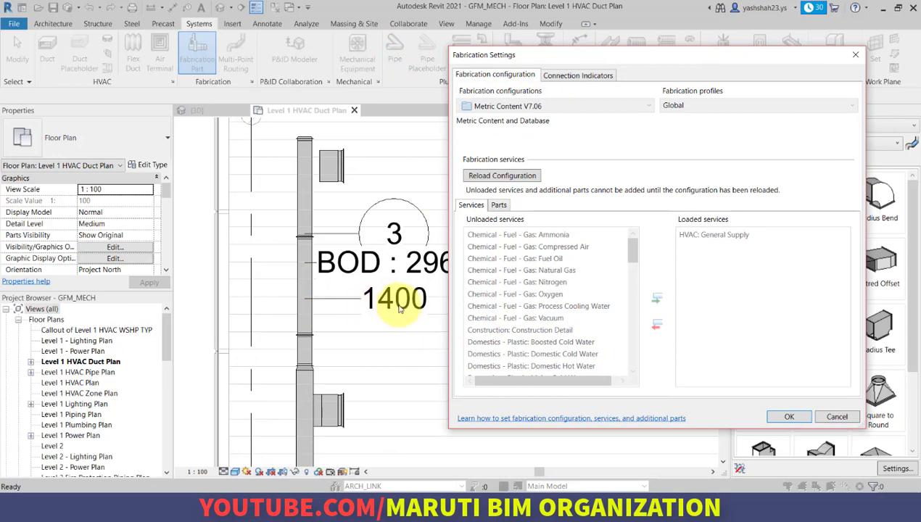
pyautogui.click(523, 179)
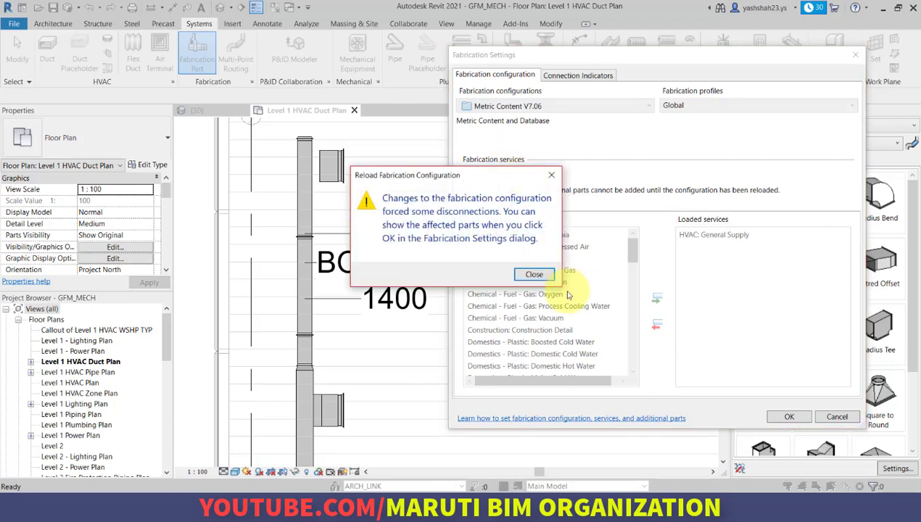
pyautogui.click(539, 274)
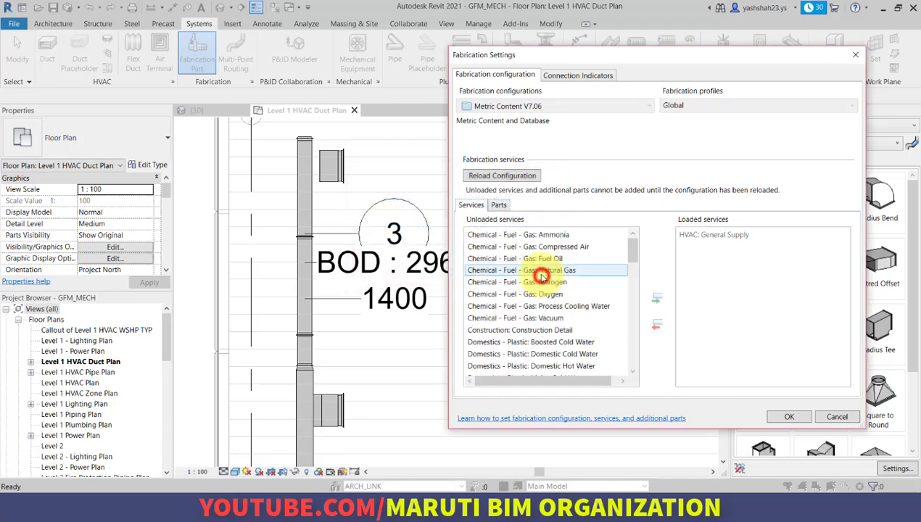
pyautogui.click(788, 418)
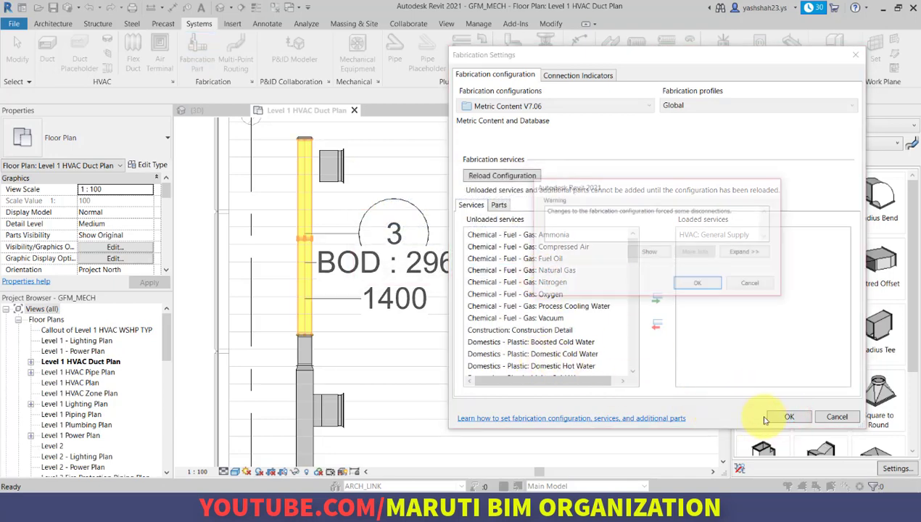
pyautogui.click(699, 284)
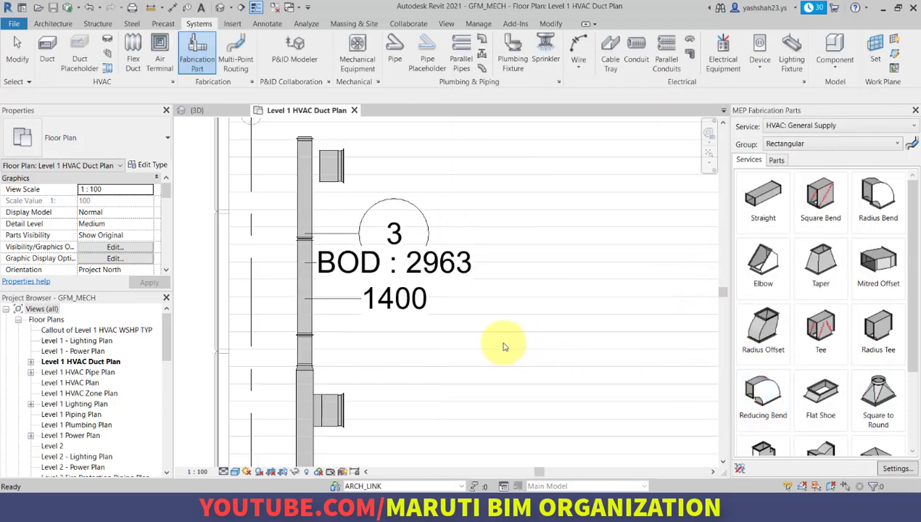
# Delete the duct length tag and the uppermost straight duct segment.
pyautogui.click(383, 300)
pyautogui.press('Delete')
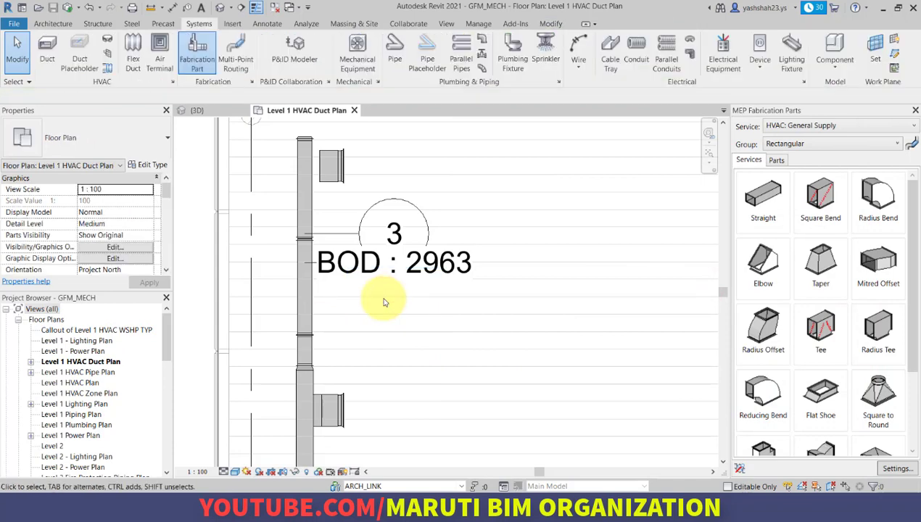
pyautogui.click(305, 191)
pyautogui.press('Delete')
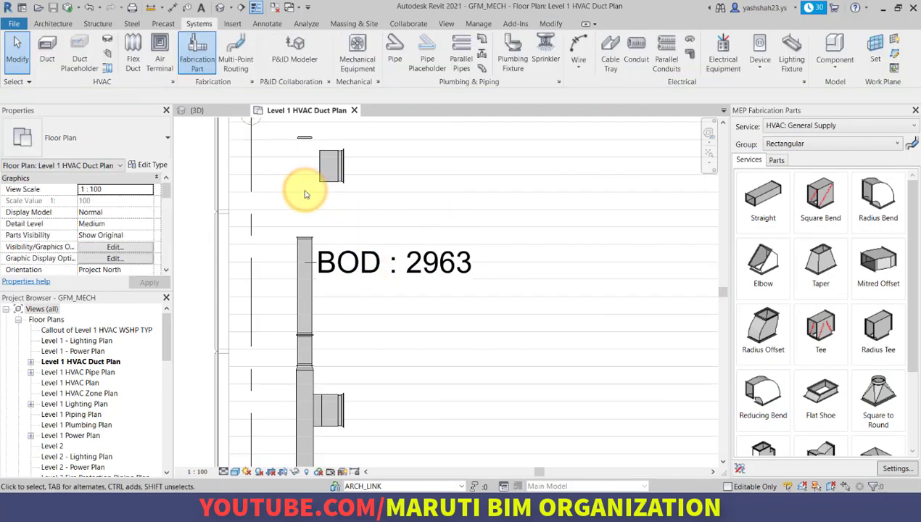
# Extend the remaining straight duct up to the detached end cap and optimize its lengths.
pyautogui.click(271, 222)
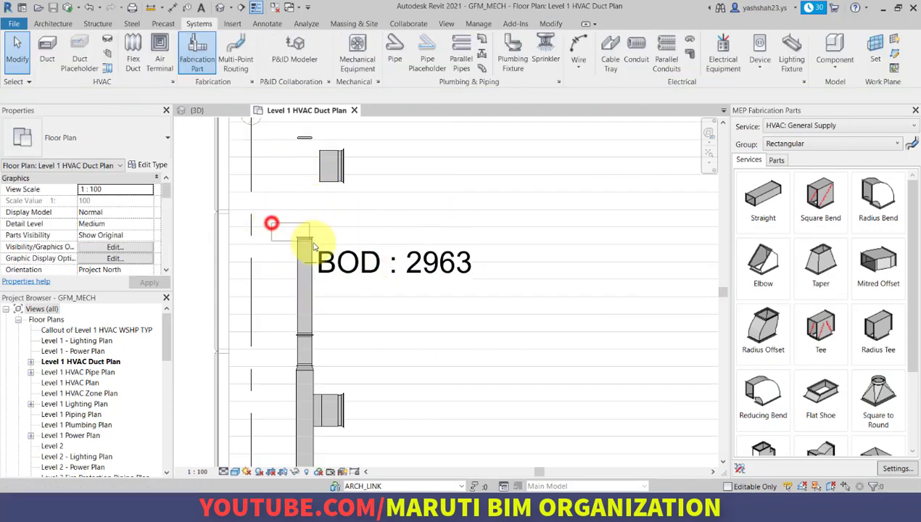
pyautogui.click(304, 242)
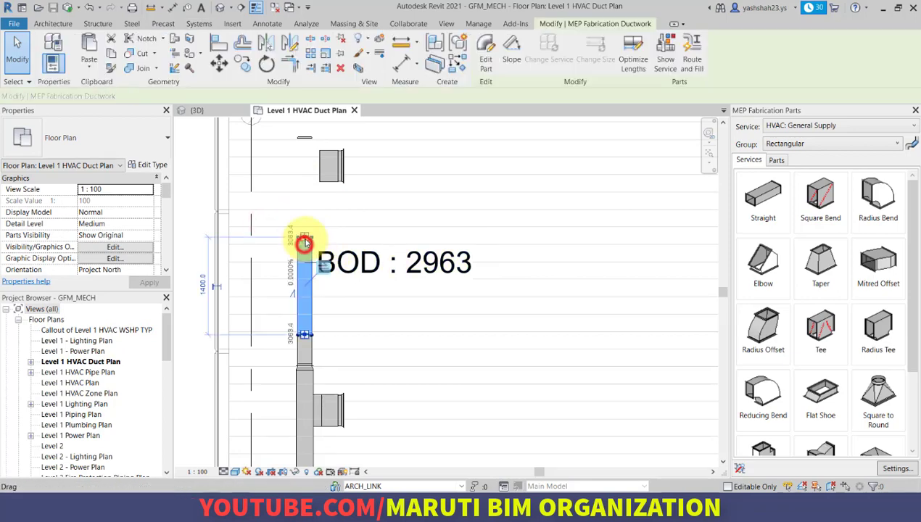
pyautogui.moveTo(304, 237); pyautogui.dragTo(303, 138)
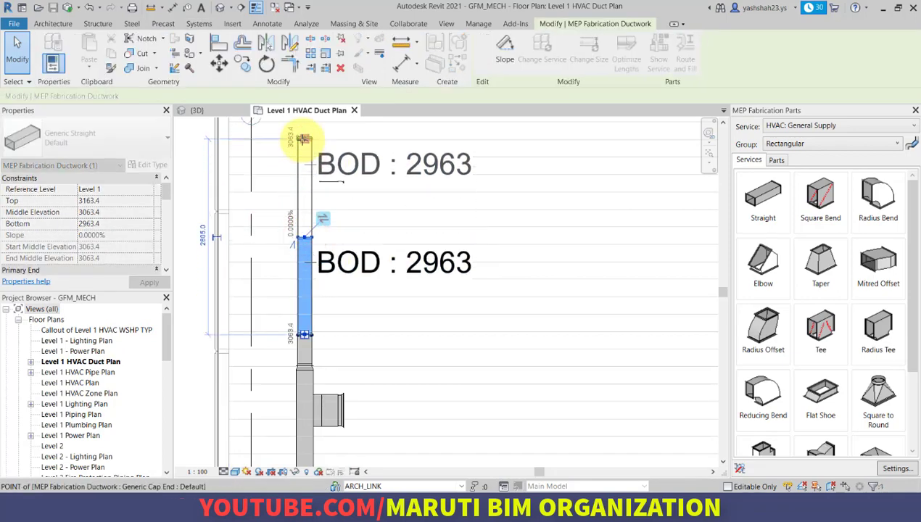
pyautogui.click(287, 212)
pyautogui.click(200, 193)
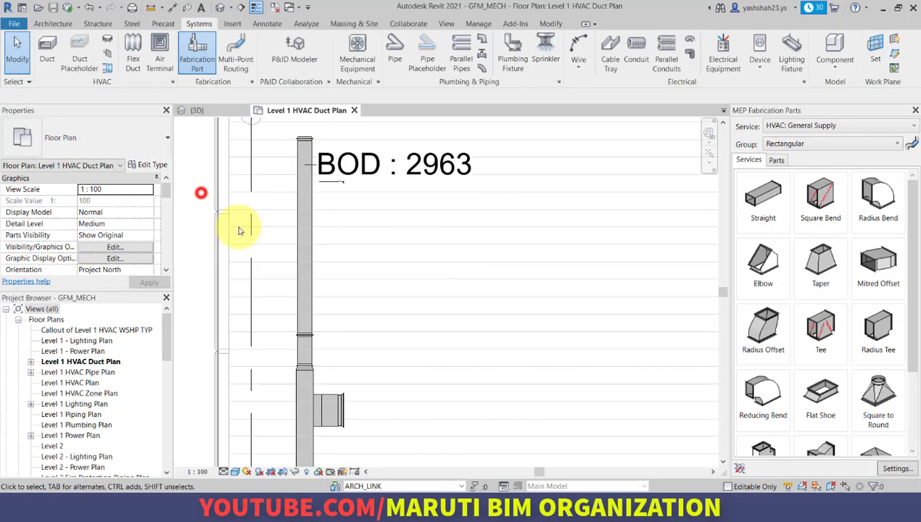
pyautogui.click(310, 261)
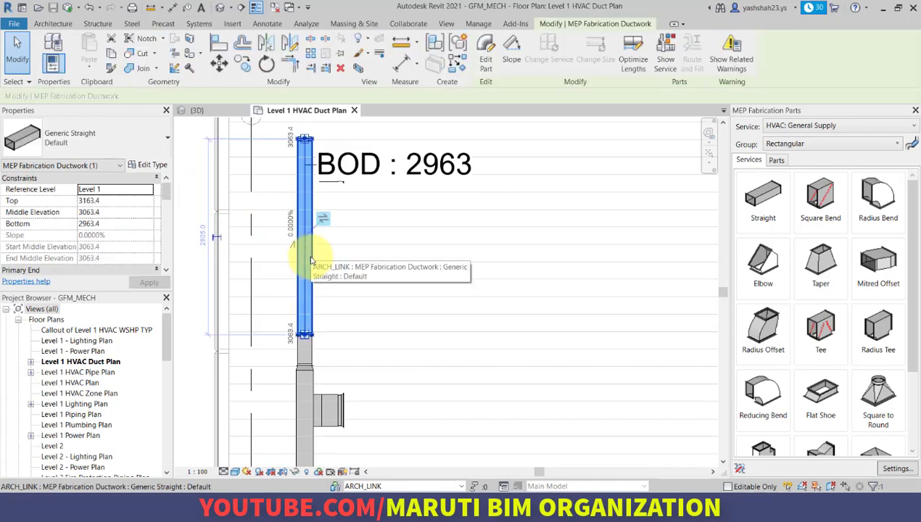
pyautogui.click(633, 61)
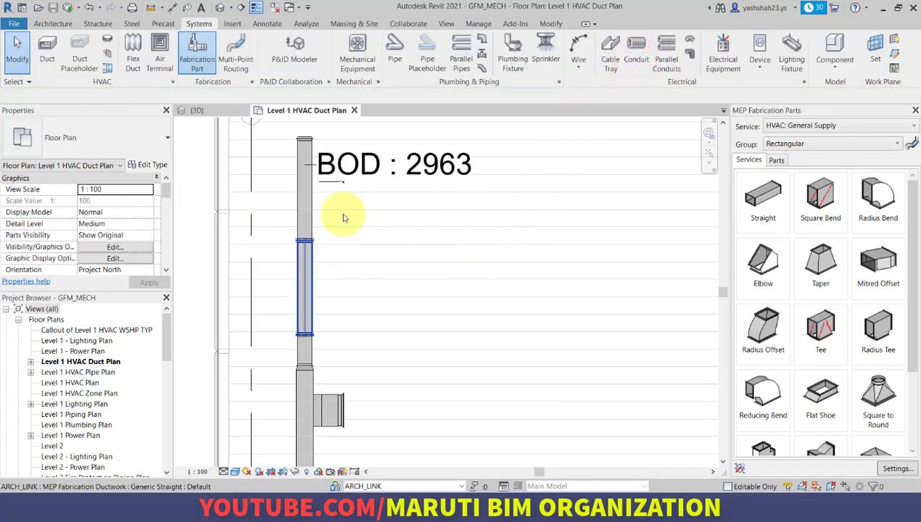
# Check the Length property of the lower and upper straight segments of the split duct.
pyautogui.click(309, 298)
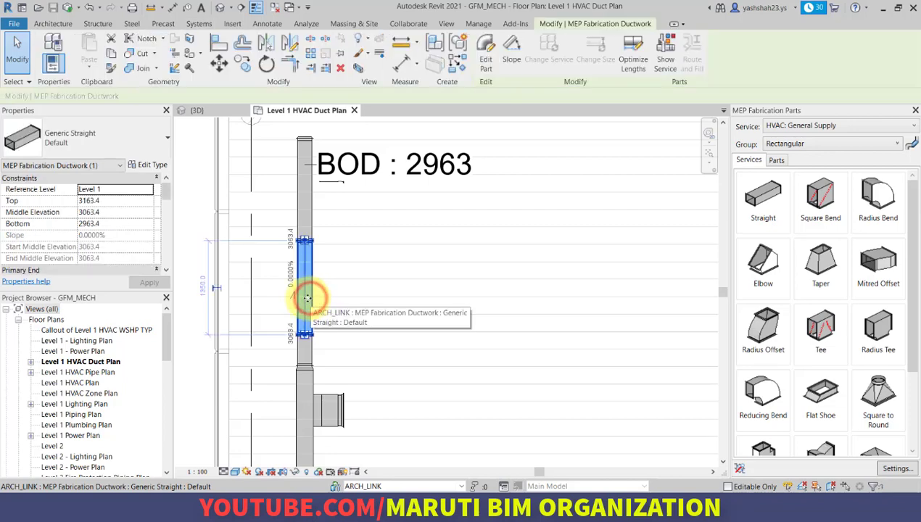
pyautogui.moveTo(163, 196); pyautogui.dragTo(171, 210)
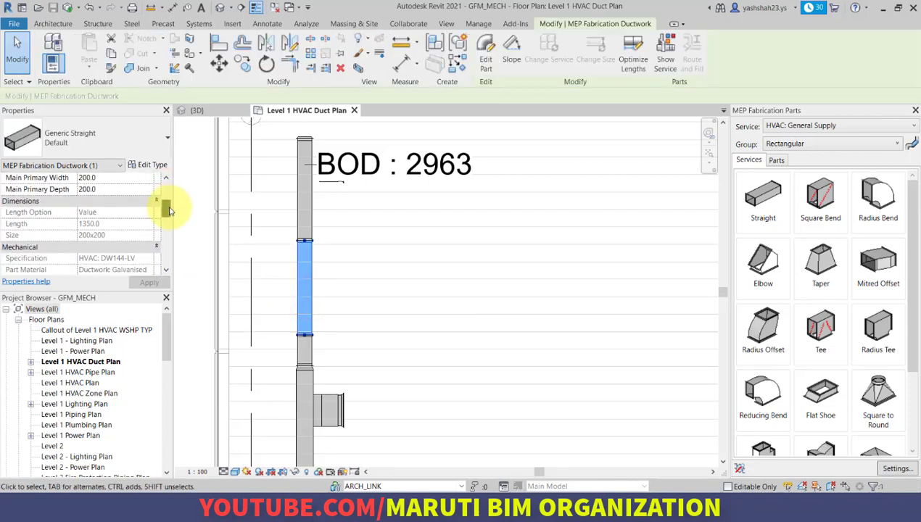
pyautogui.click(306, 215)
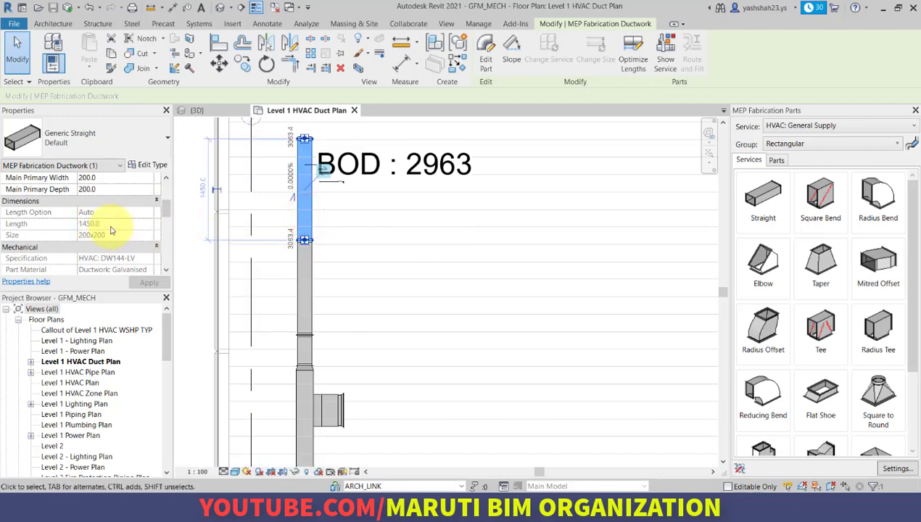
pyautogui.click(181, 254)
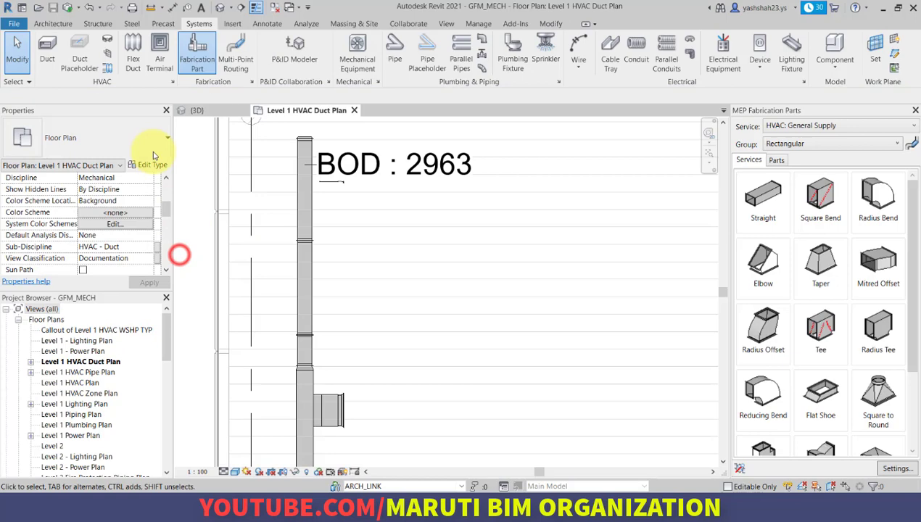
# Tag the uppermost straight duct segment and change the new tag's type to DUCT LENGTH TAG.
pyautogui.click(186, 9)
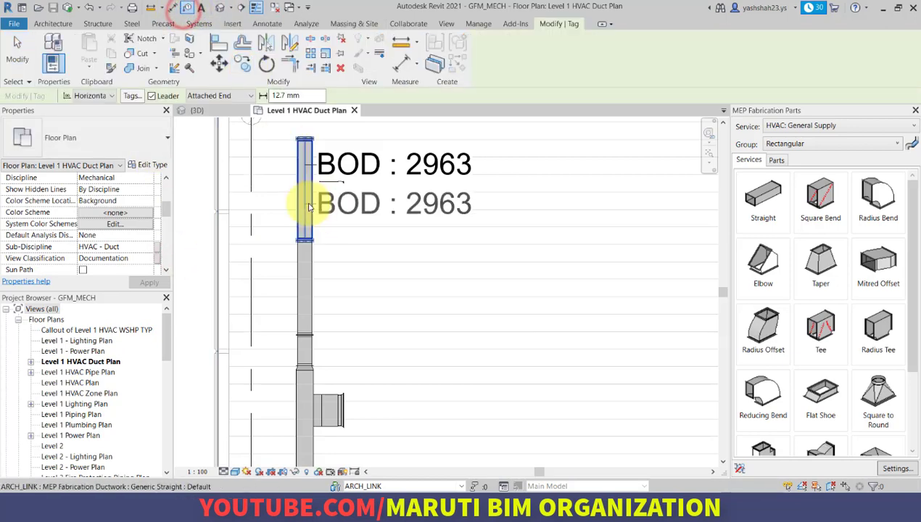
pyautogui.click(310, 211)
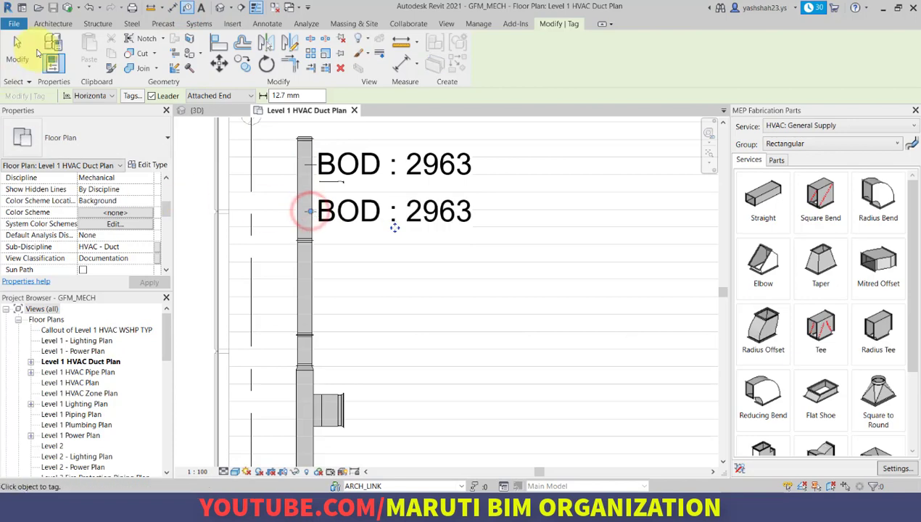
pyautogui.click(18, 48)
pyautogui.click(376, 214)
pyautogui.click(62, 129)
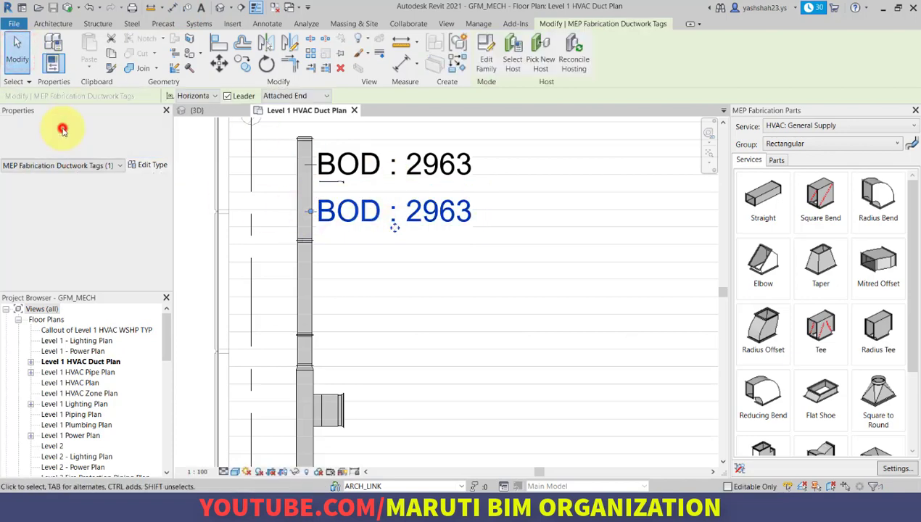
pyautogui.click(66, 225)
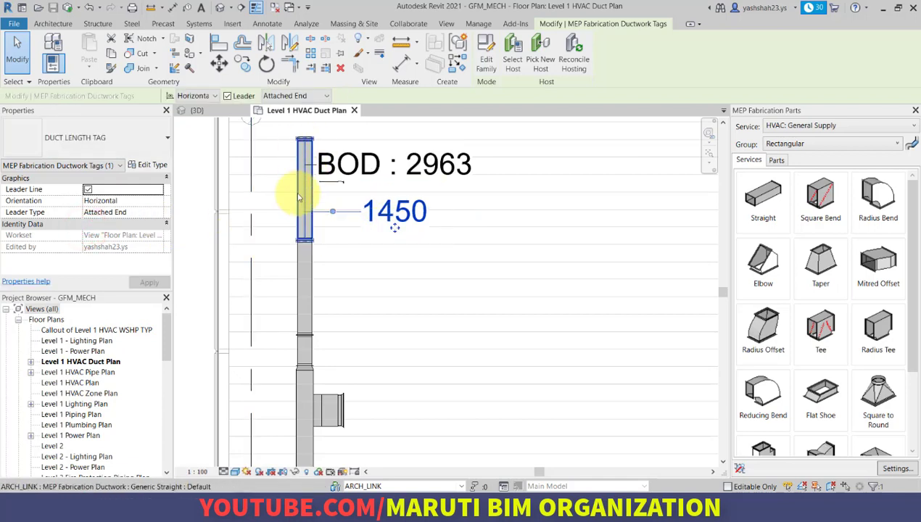
# Move the bottom-of-duct tag up and away from the uppermost duct segment, clear of the length tag.
pyautogui.moveTo(305, 164); pyautogui.dragTo(298, 220, button='middle')
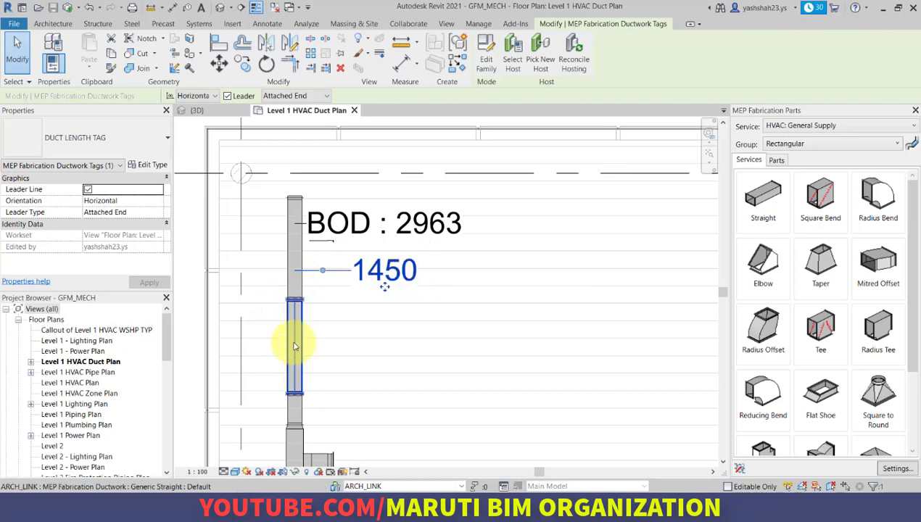
pyautogui.moveTo(352, 348); pyautogui.dragTo(357, 330, button='middle')
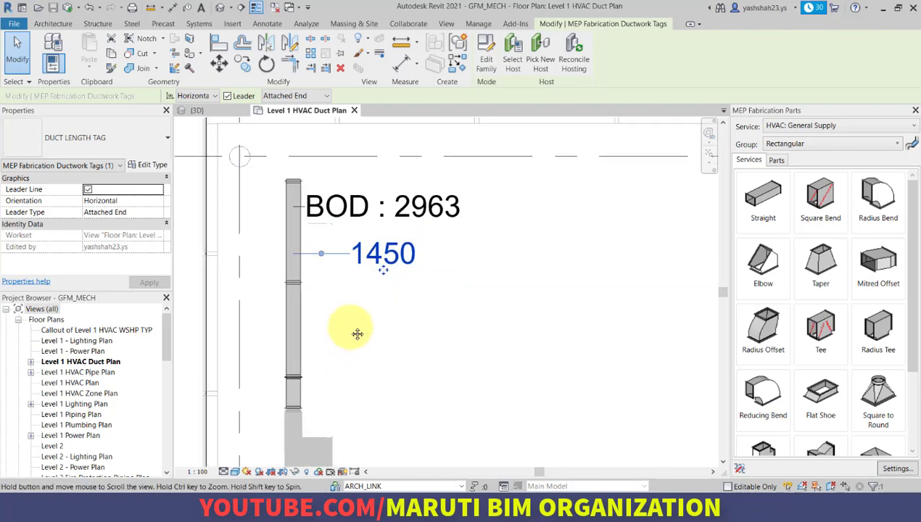
pyautogui.click(370, 197)
pyautogui.moveTo(384, 227); pyautogui.dragTo(482, 203)
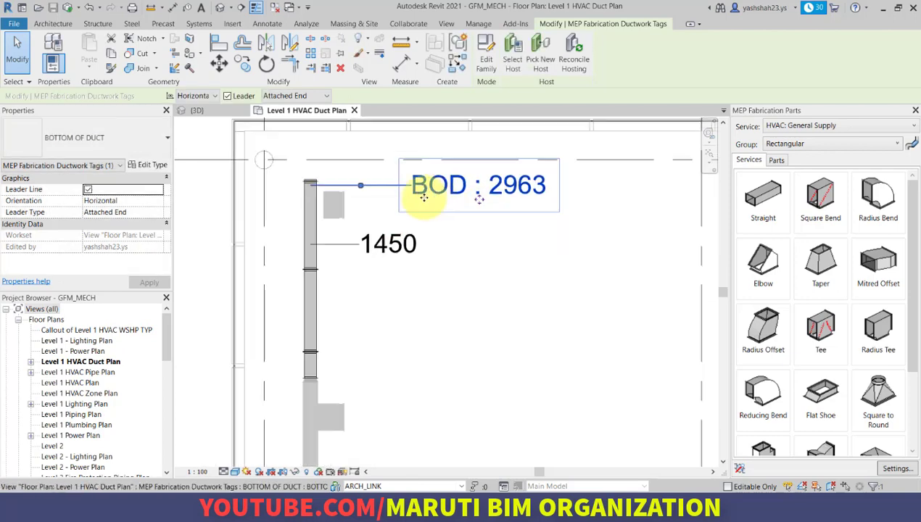
# Convert the 250 x 250 vertical duct above the lower corner to fabrication parts using the HVAC: General Supply service.
pyautogui.scroll(-3, 367, 243)
pyautogui.scroll(3, 367, 287)
pyautogui.scroll(2, 367, 287)
pyautogui.moveTo(372, 288); pyautogui.dragTo(317, 168, button='middle')
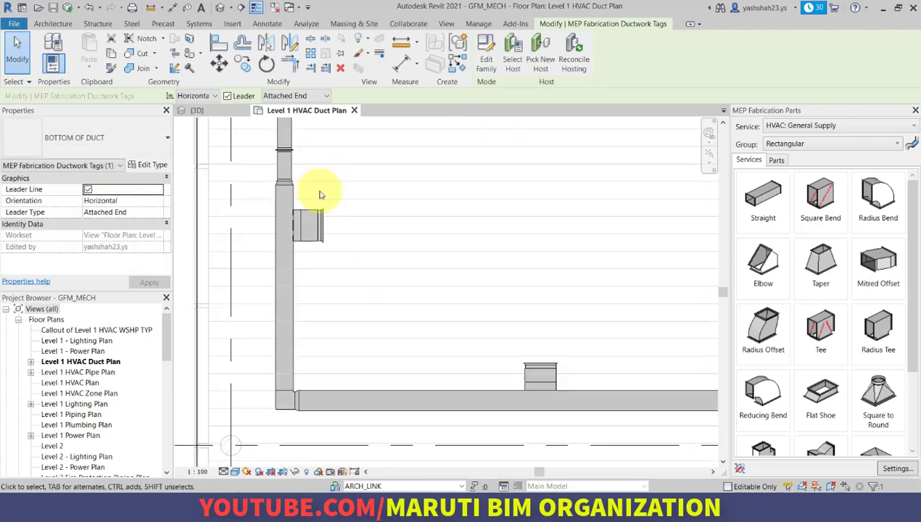
pyautogui.click(293, 285)
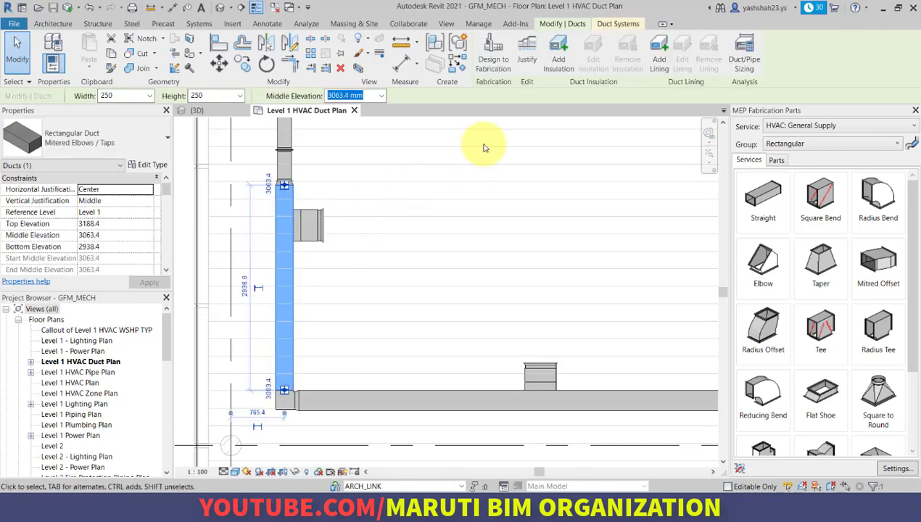
pyautogui.click(496, 62)
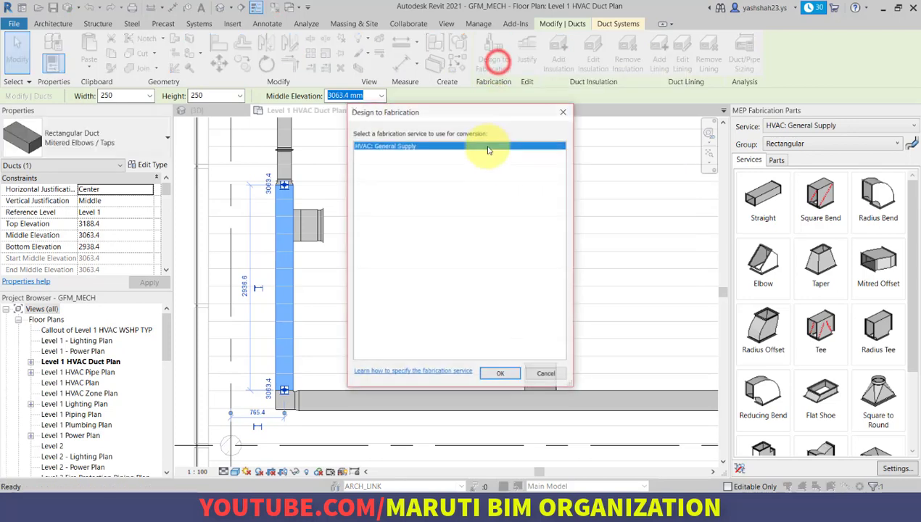
pyautogui.click(500, 374)
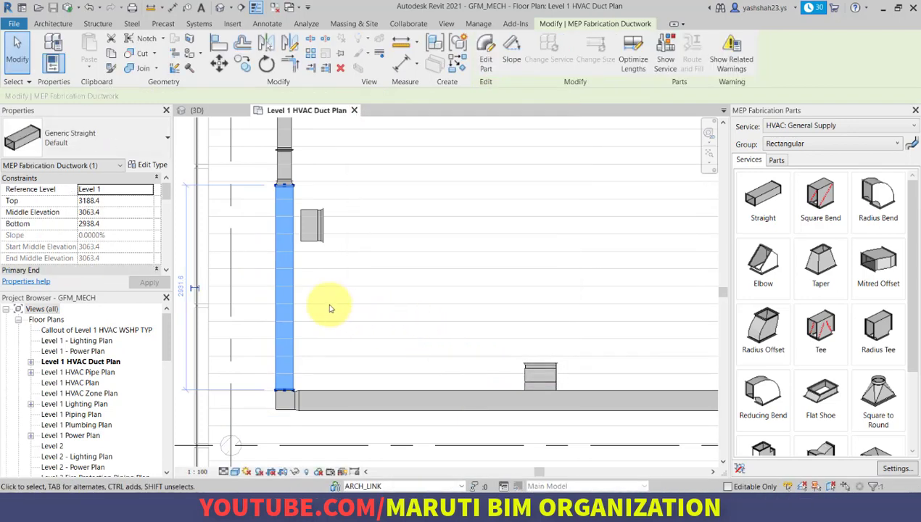
# Optimize the lengths of the converted straight fabrication duct above the lower corner.
pyautogui.click(310, 302)
pyautogui.click(286, 289)
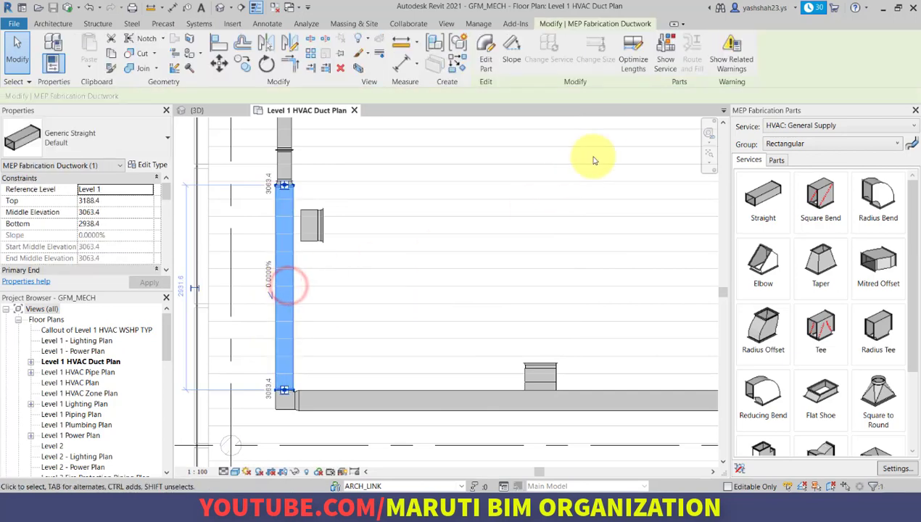
pyautogui.click(633, 64)
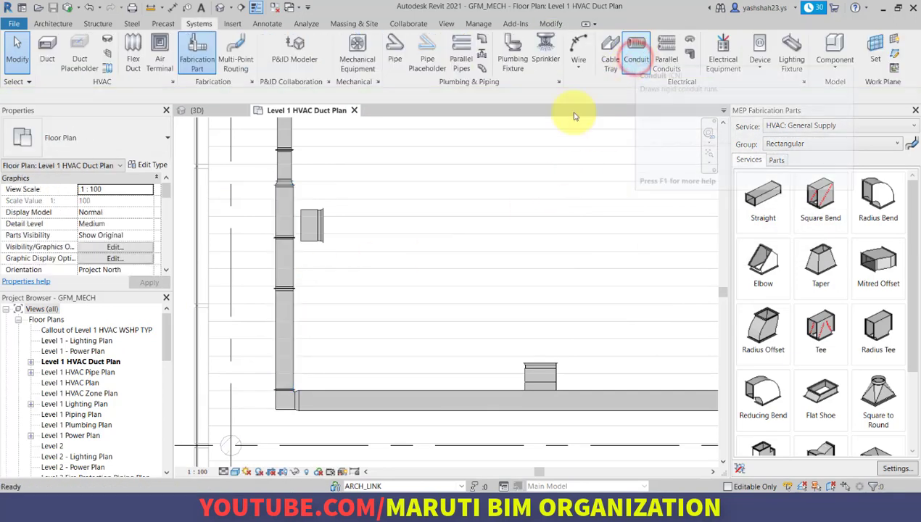
pyautogui.scroll(-3, 293, 232)
pyautogui.scroll(1, 303, 185)
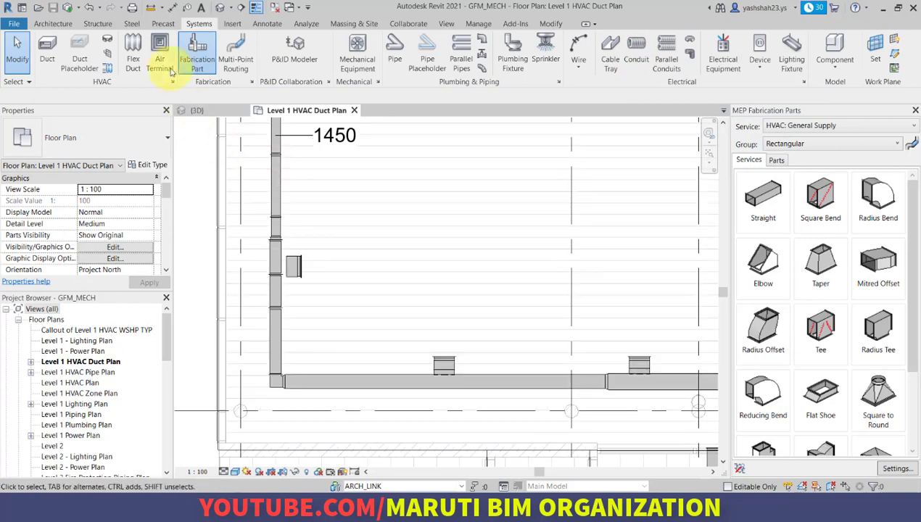
# Tag the lowest straight segment of the vertical duct run and change that tag's type to DUCT LENGTH TAG.
pyautogui.click(186, 7)
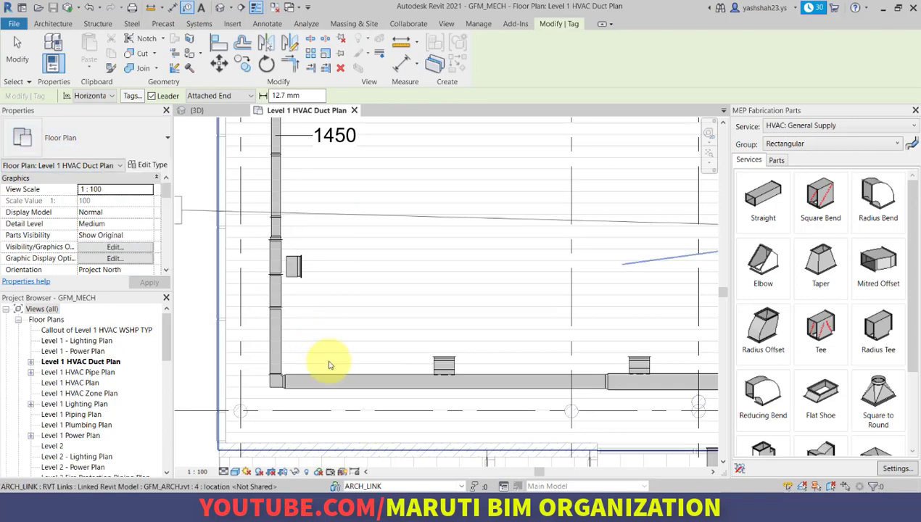
pyautogui.click(280, 339)
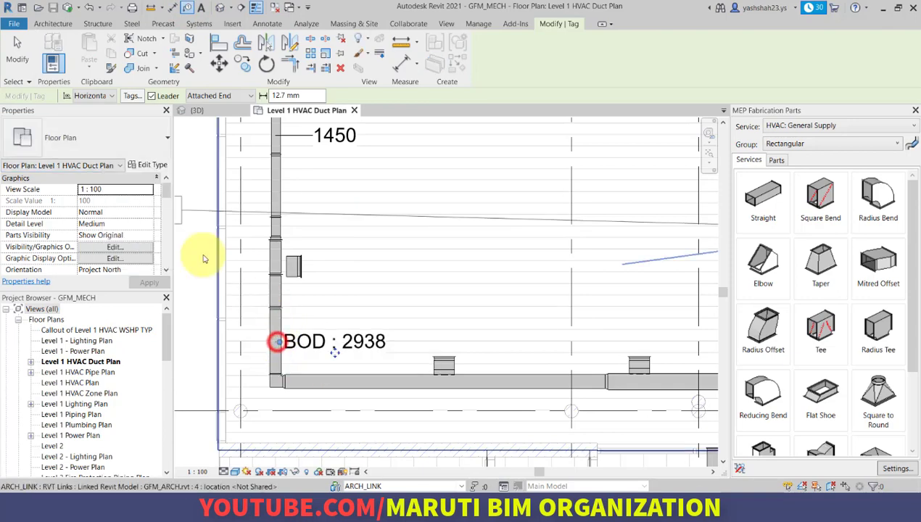
pyautogui.click(24, 69)
pyautogui.click(306, 340)
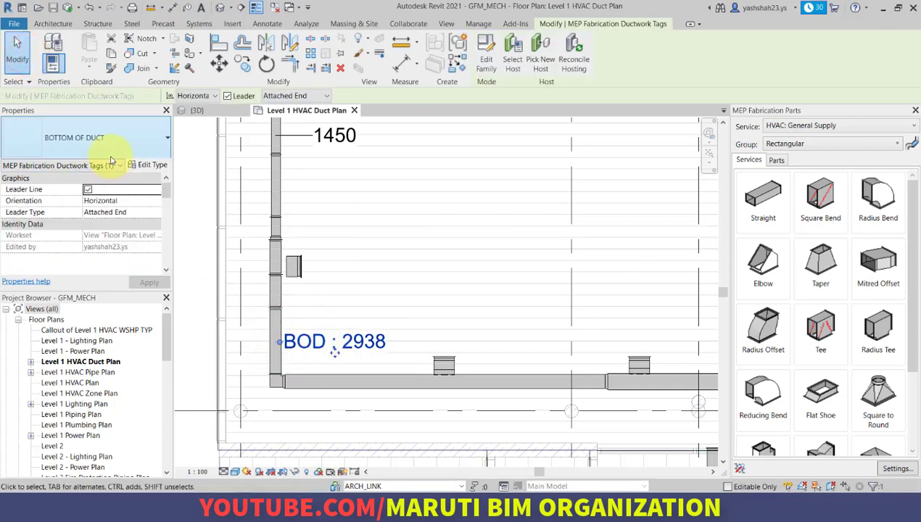
pyautogui.click(102, 132)
pyautogui.click(113, 229)
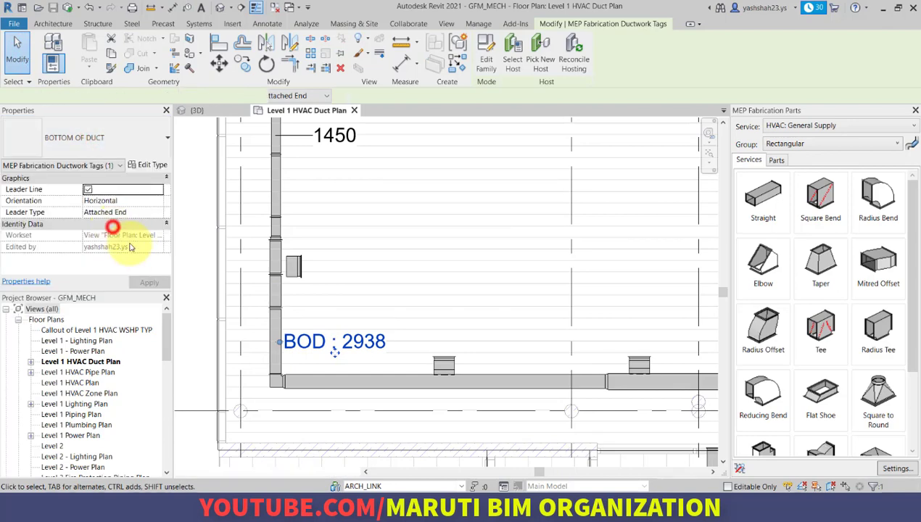
pyautogui.scroll(2, 333, 346)
pyautogui.scroll(1, 397, 346)
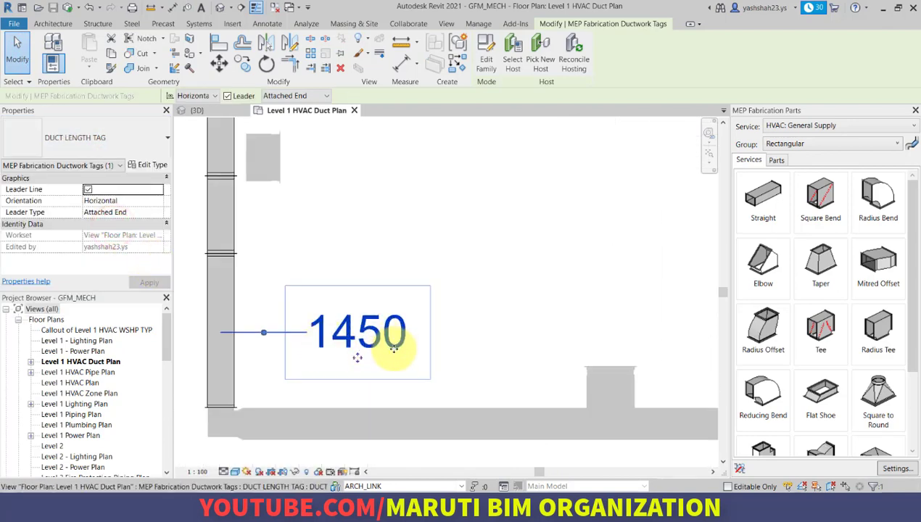
pyautogui.scroll(-3, 387, 345)
pyautogui.scroll(2, 395, 262)
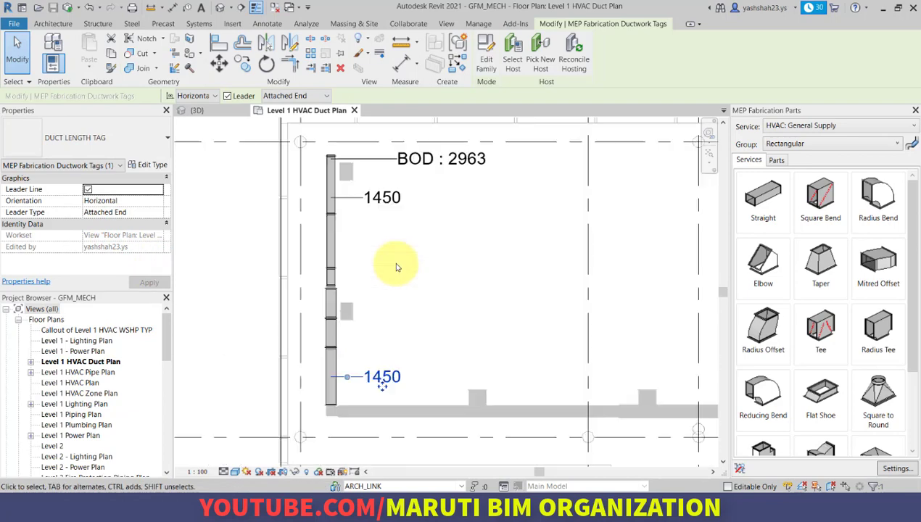
pyautogui.click(242, 267)
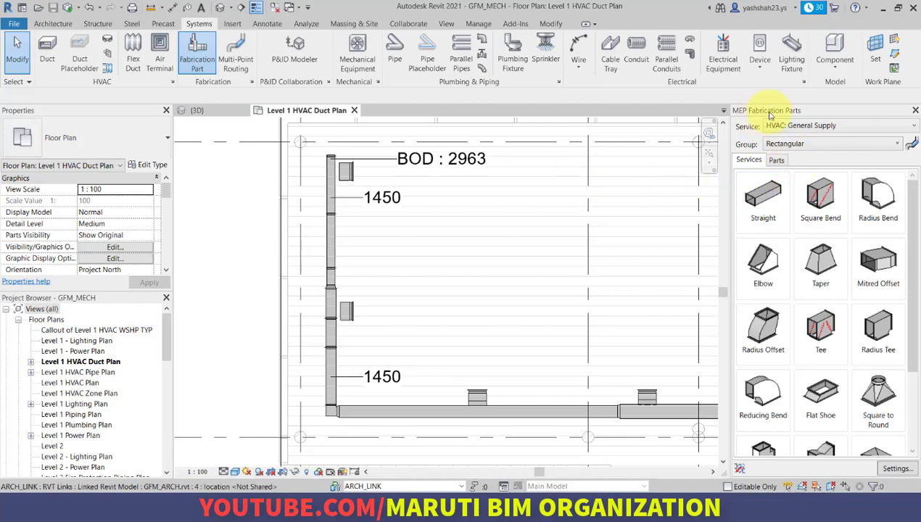
# Look up the MEP Fabrication Parts palette among the user interface display options and leave them as they are.
pyautogui.click(446, 24)
pyautogui.click(866, 58)
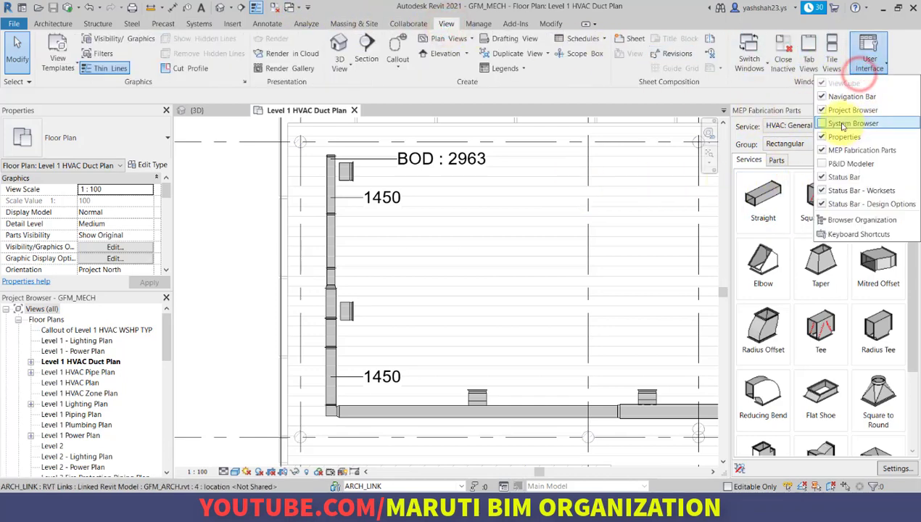
pyautogui.click(232, 282)
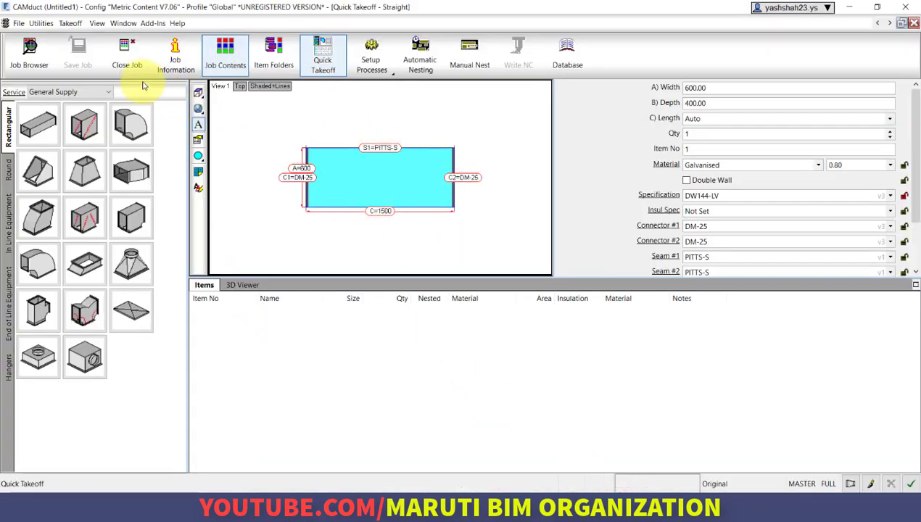
# Switch to CAMduct, review the DW144-LV specification entries without changing them, and bring up the REVIT MEP TRAINING document in PDF-XChange Viewer.
pyautogui.click(662, 196)
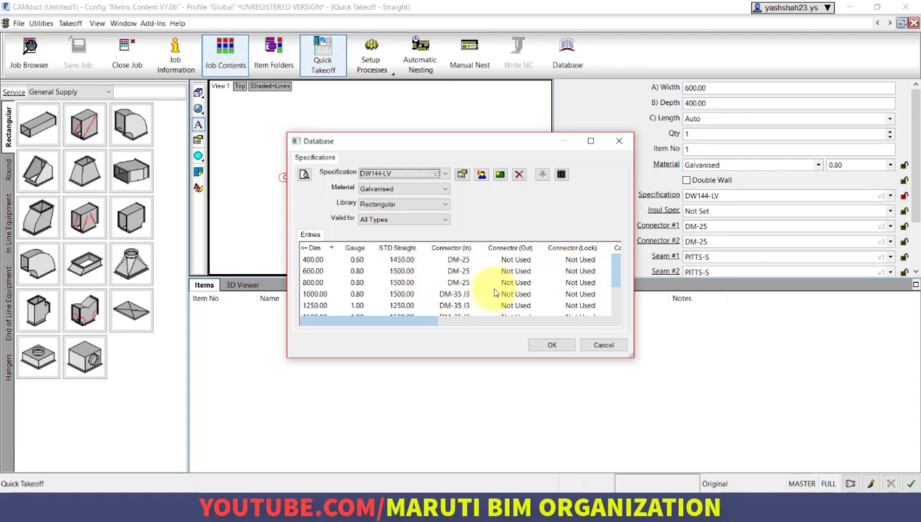
pyautogui.click(604, 345)
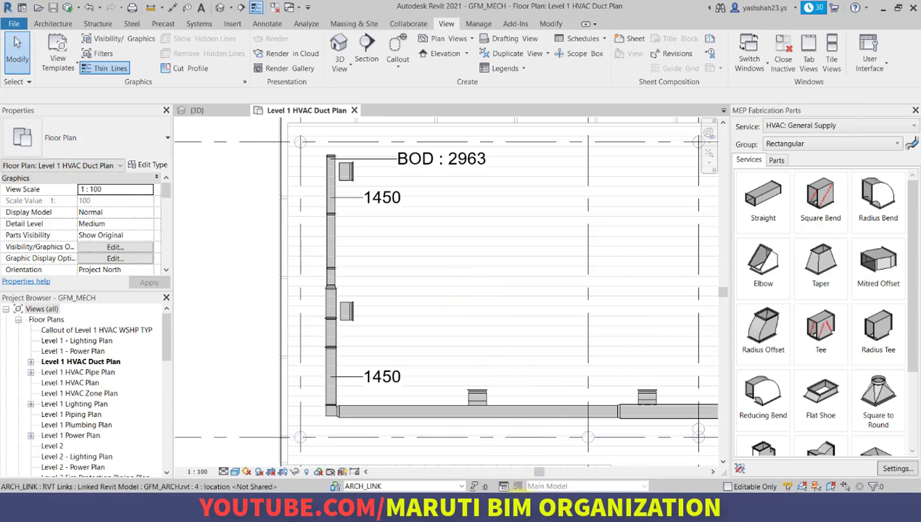
pyautogui.hotkey('alt', 'Tab')
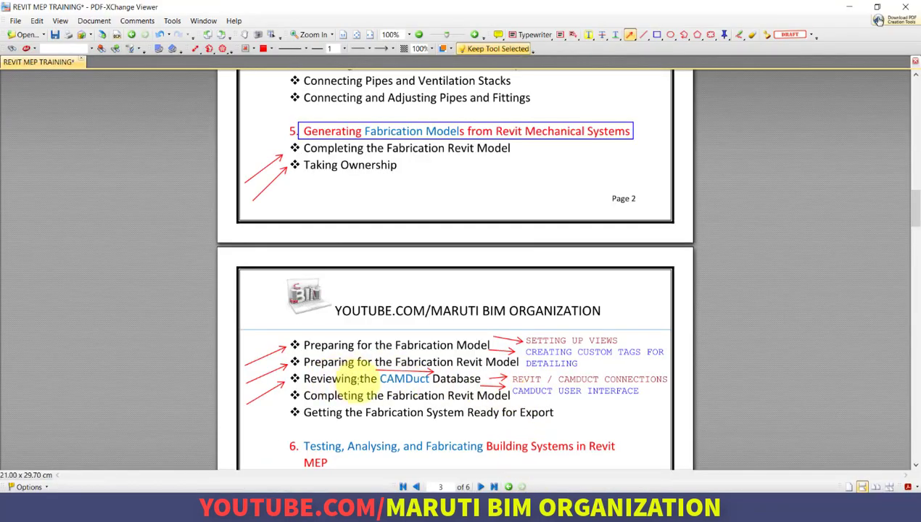